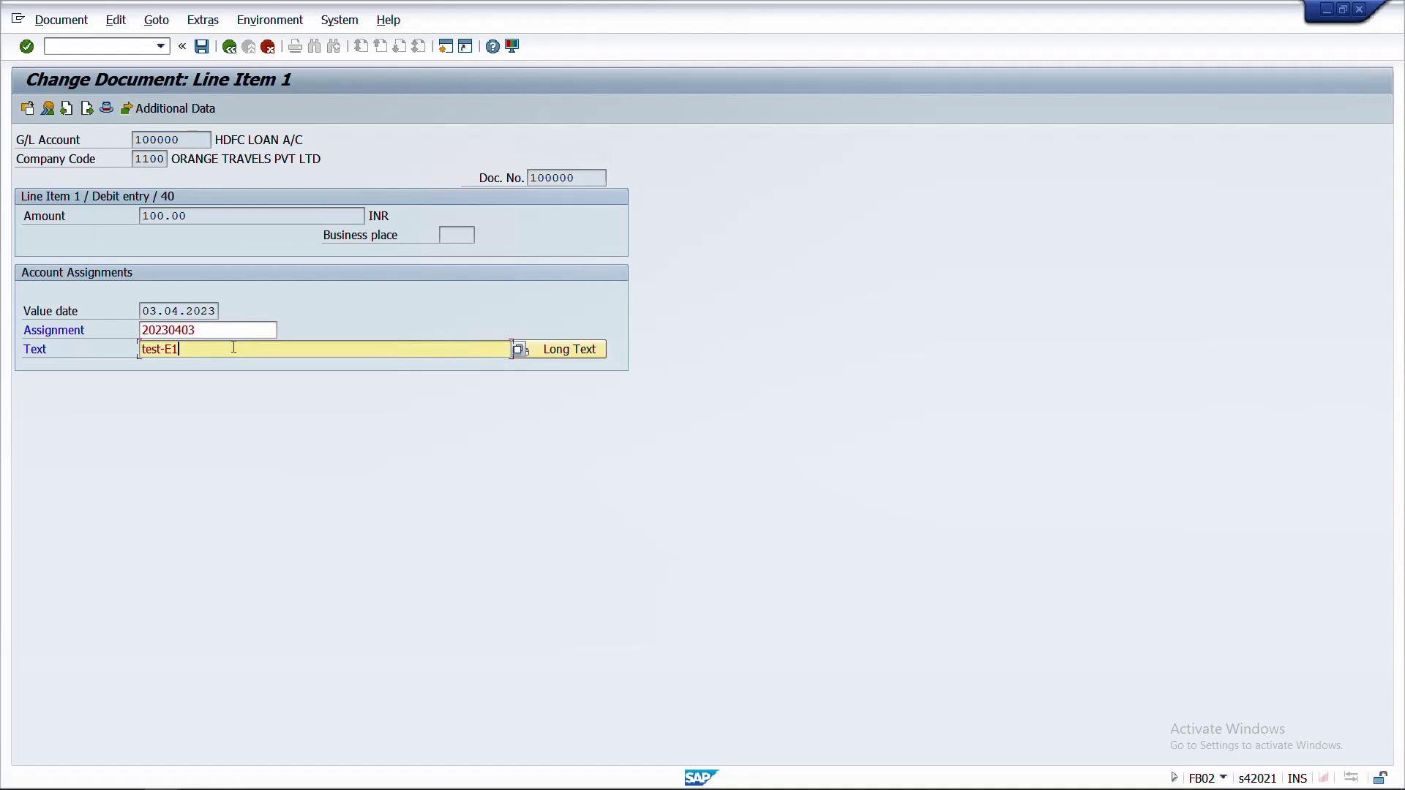
left_click_drag(204, 333, 175, 315)
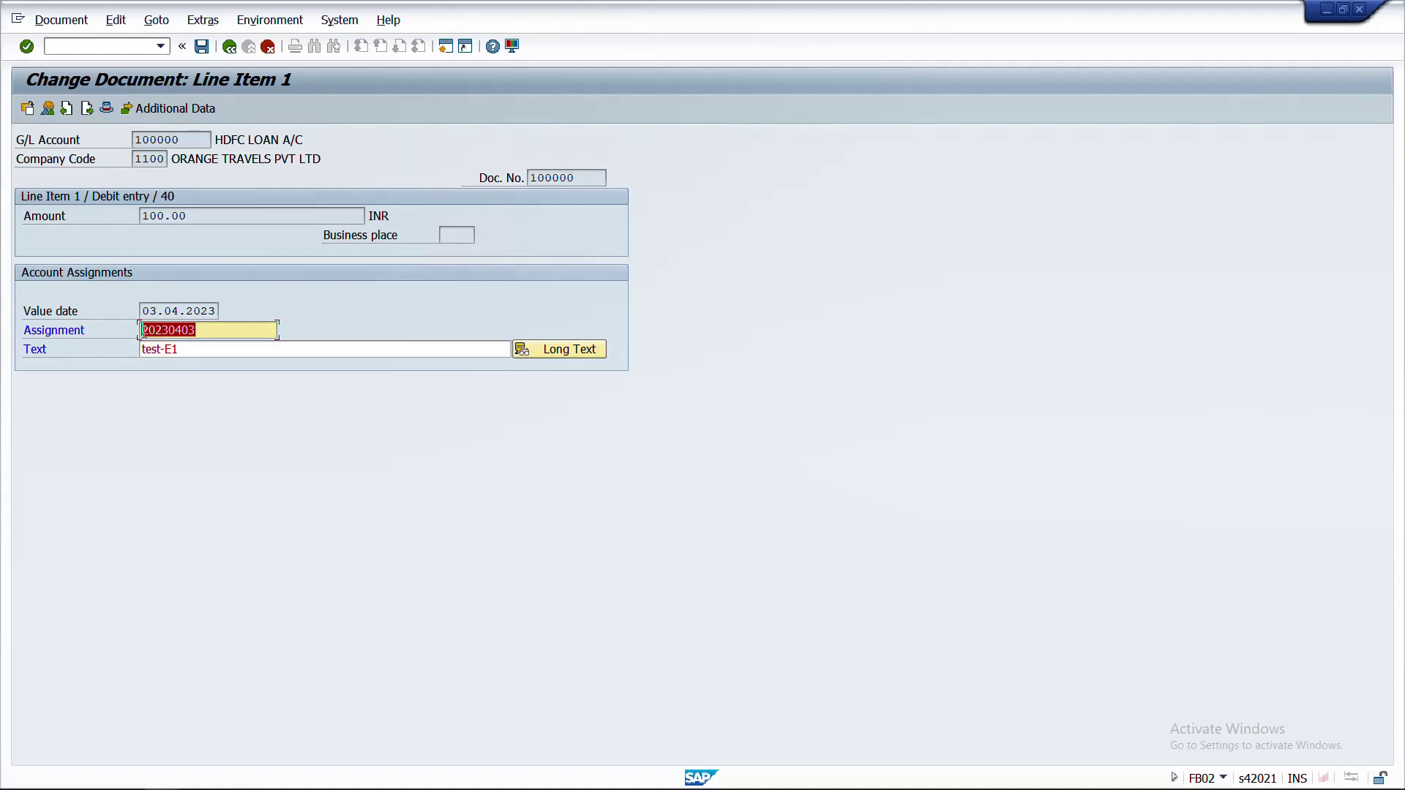
left_click(175, 313)
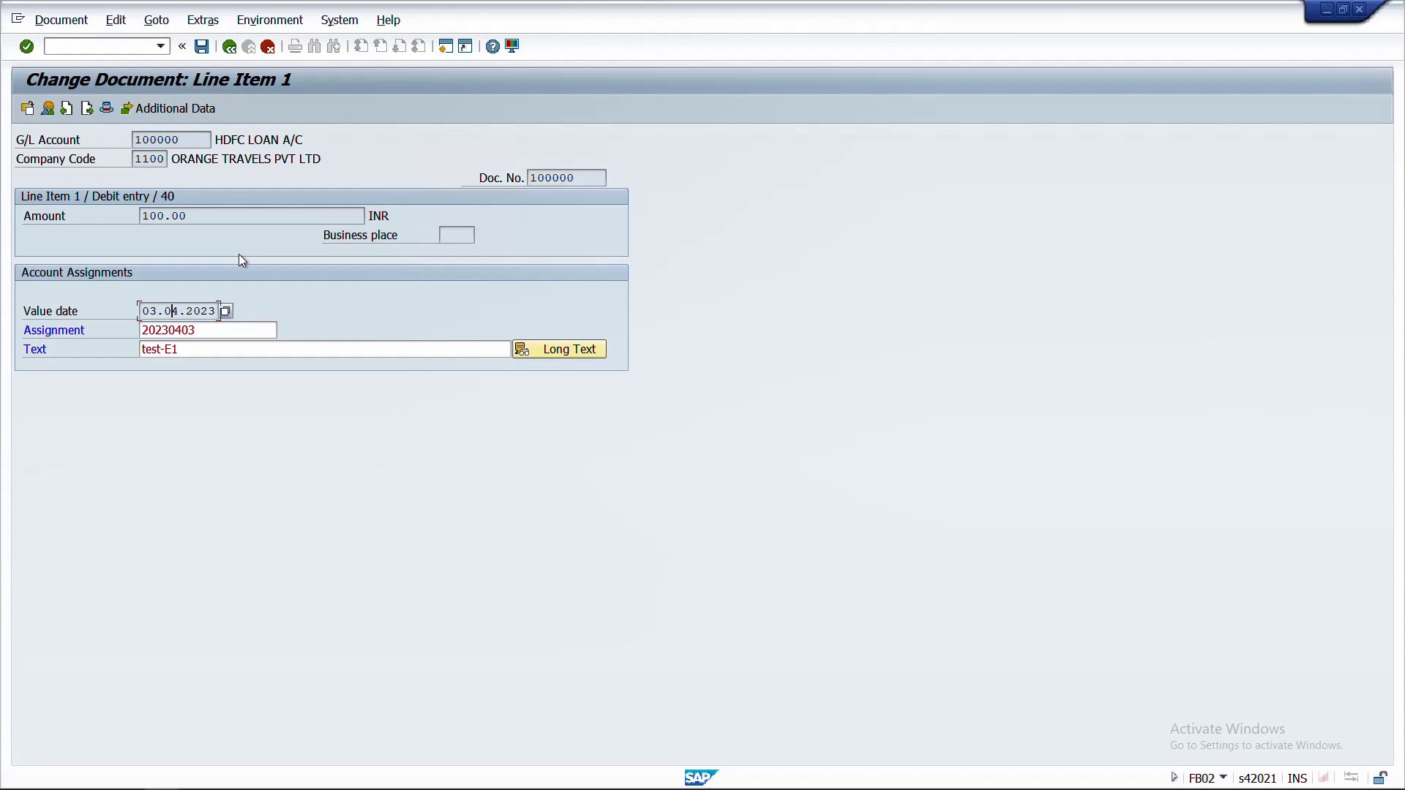
Step: Start transaction SPRO in a new session and display the SAP Reference IMG
left_click(142, 46)
type("/nd")
key("BackSpace")
key("BackSpace")
type("nspro")
key("Return")
left_click(110, 112)
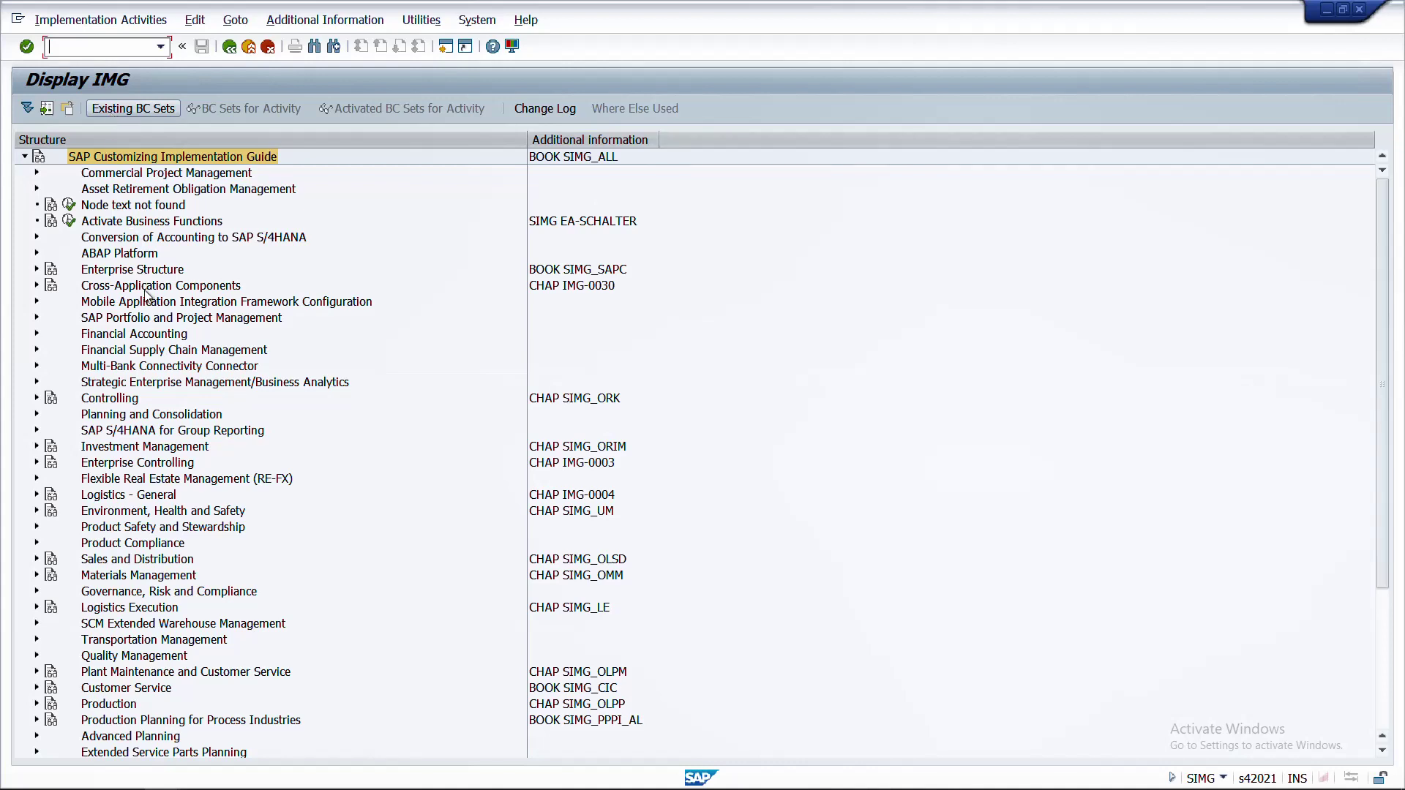
Step: Open the Document Header change rules in Financial Accounting Global Settings, Document, Rules for Changing Documents, showing the BKPF-BKTXT rule
double_click(139, 334)
double_click(144, 352)
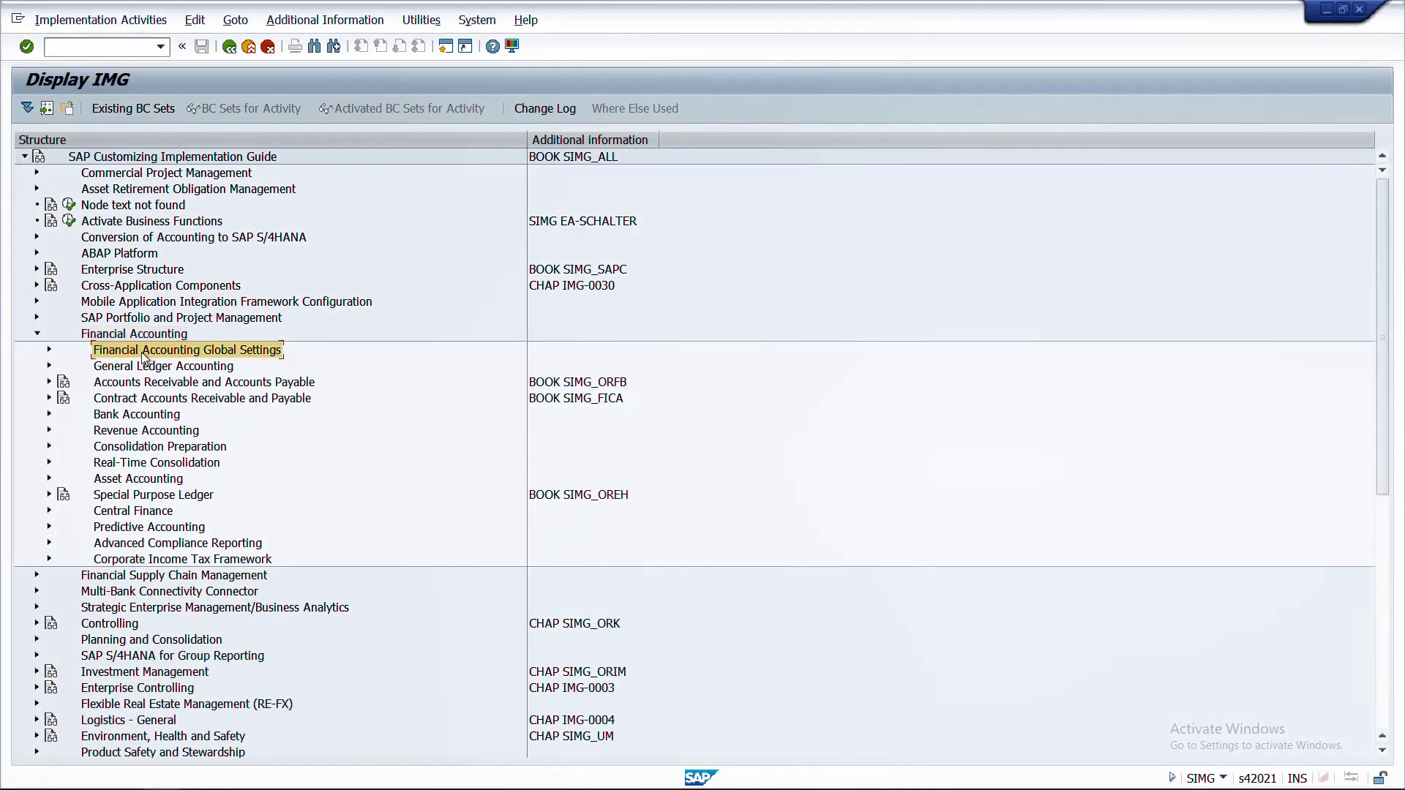
double_click(132, 431)
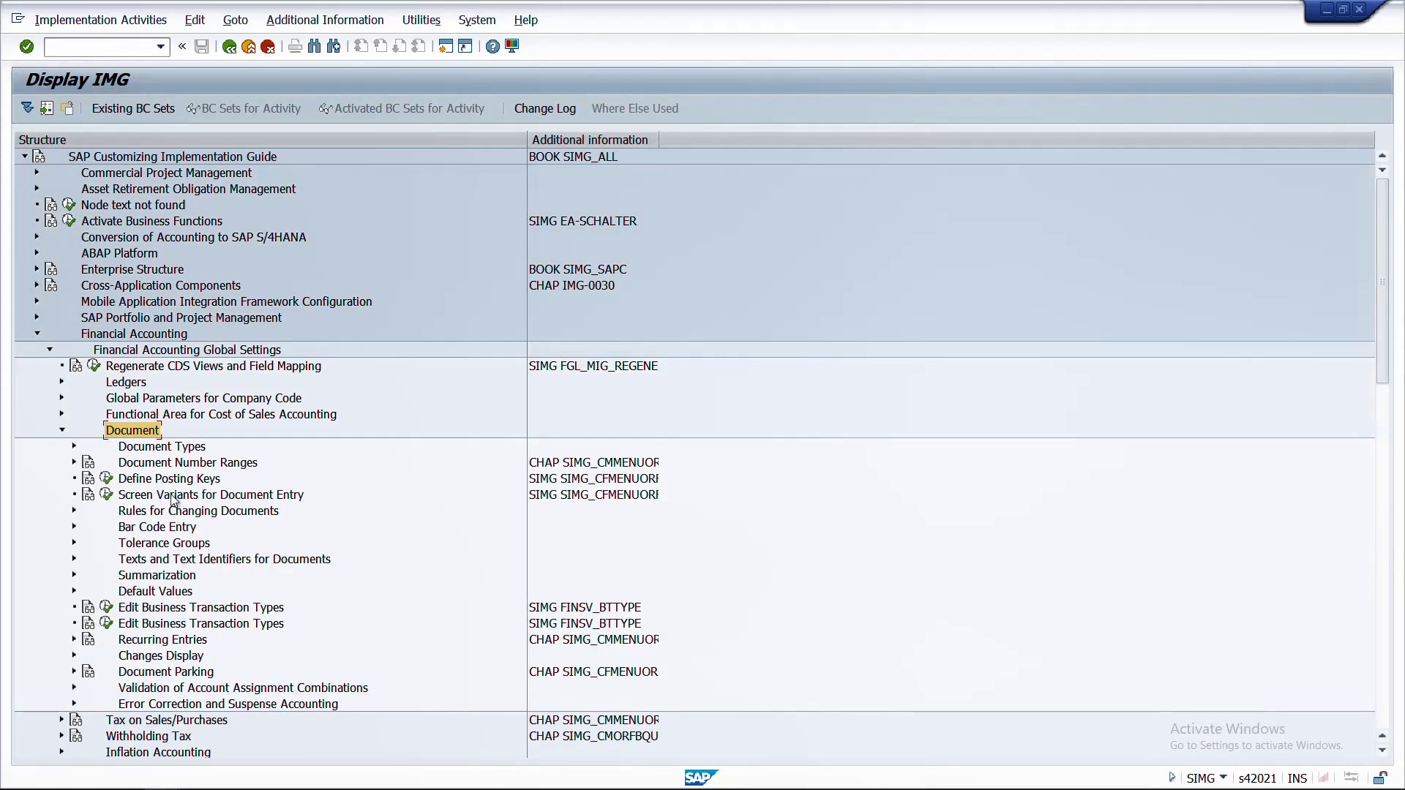
double_click(176, 512)
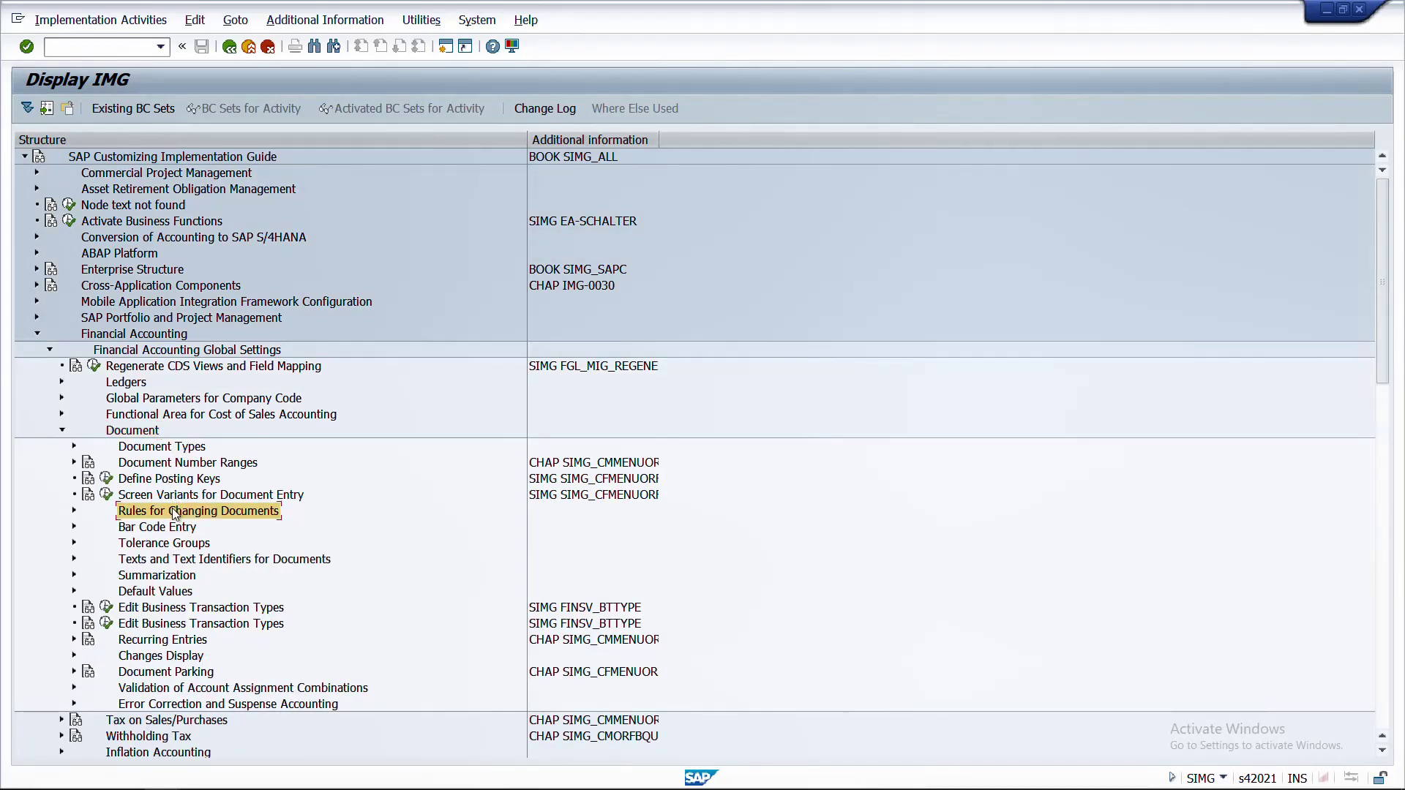
left_click(167, 528)
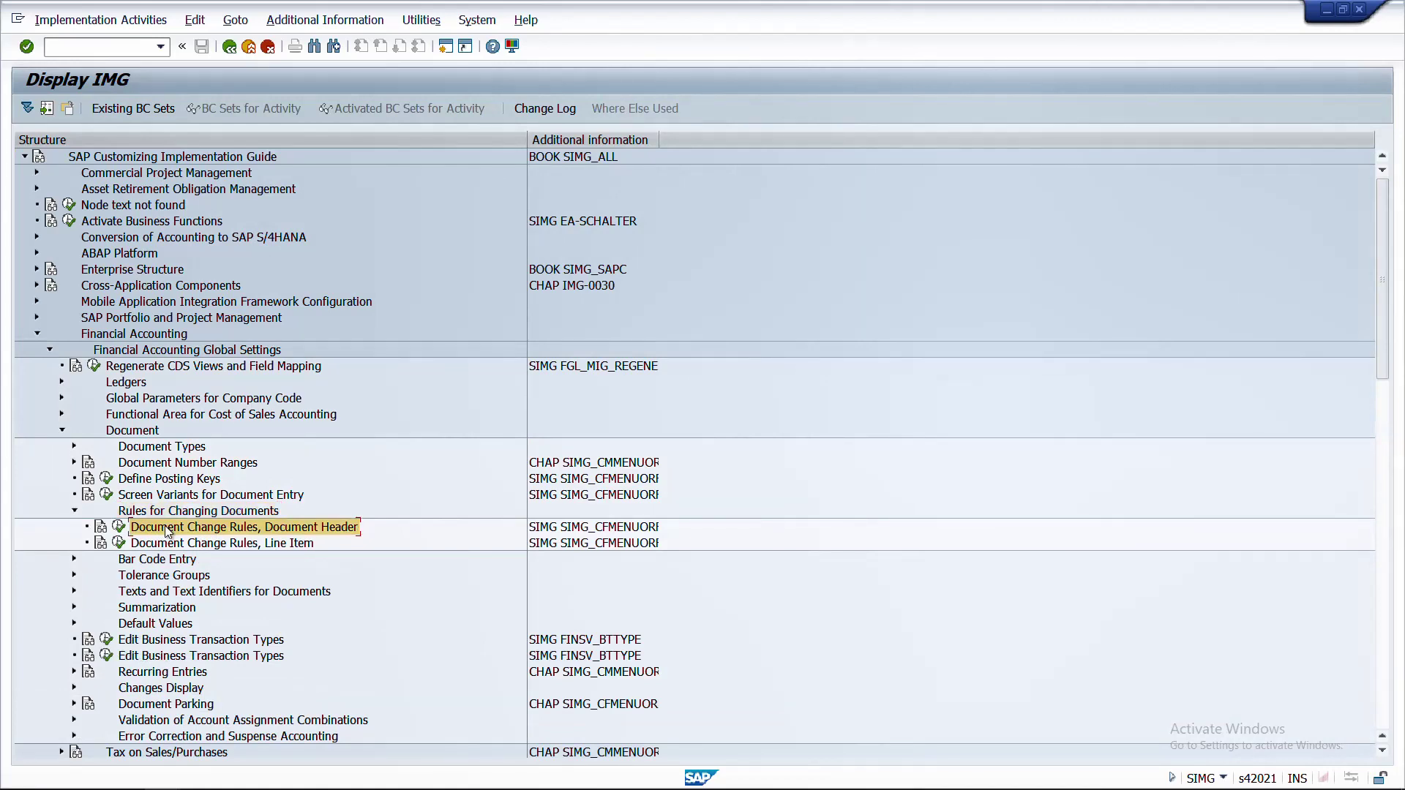
left_click(239, 542)
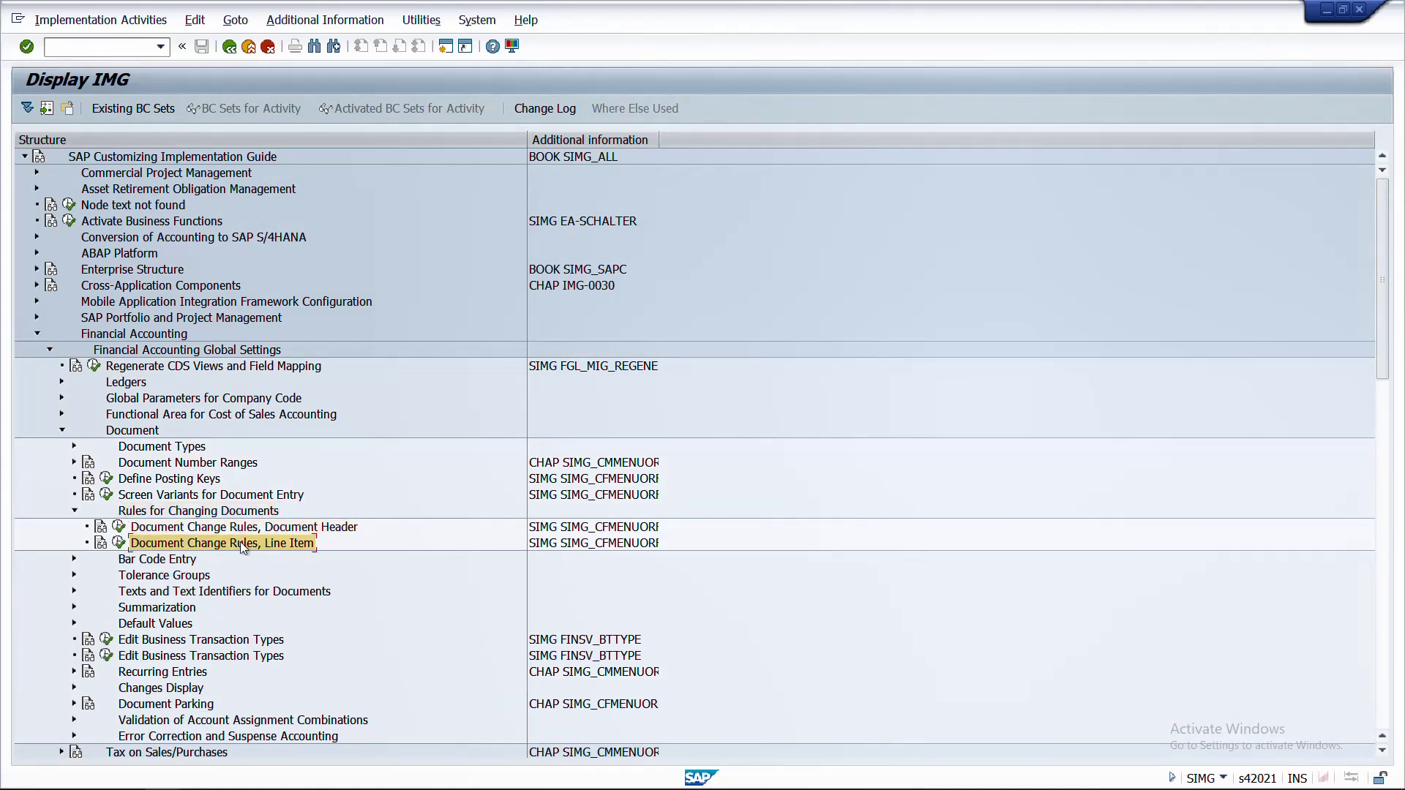
left_click(118, 529)
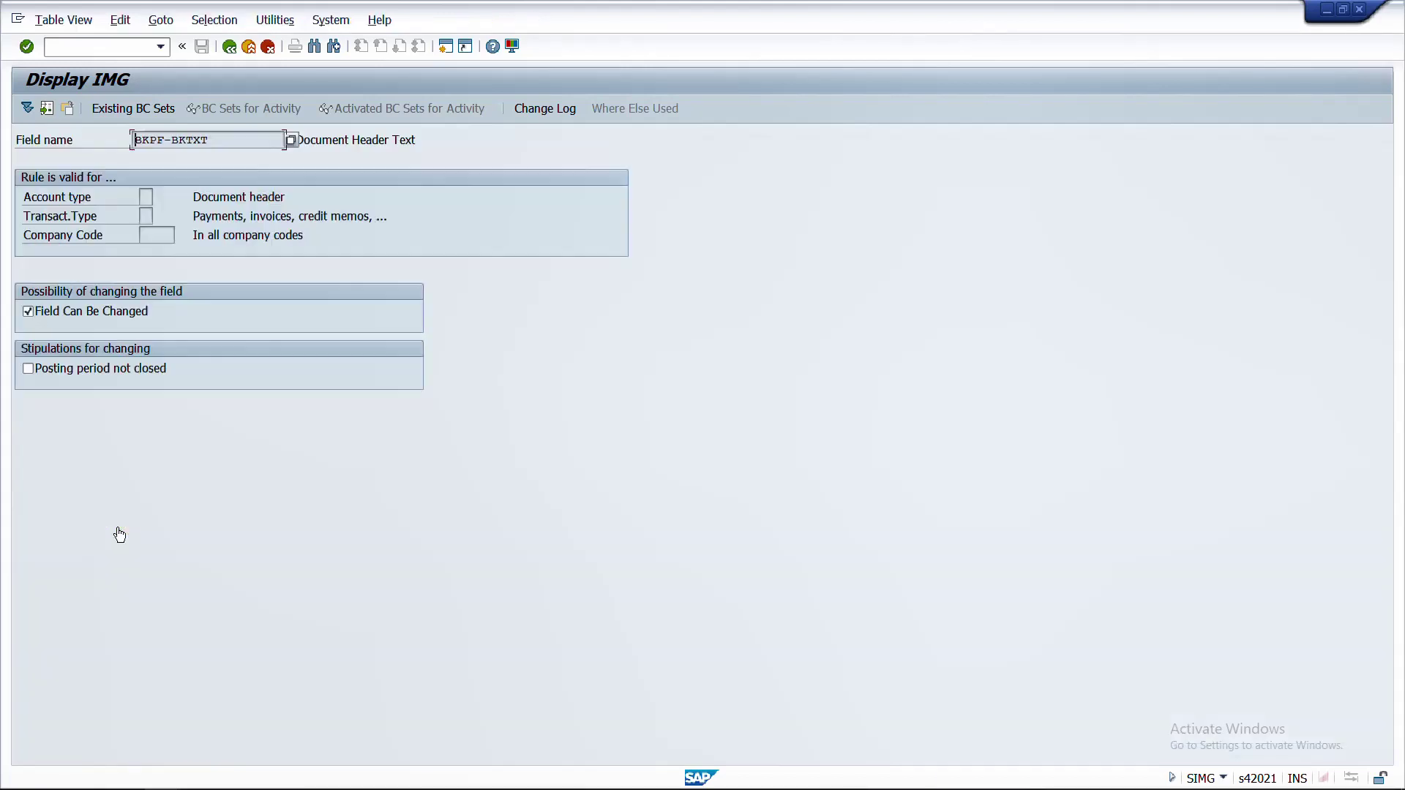
left_click_drag(209, 140, 132, 140)
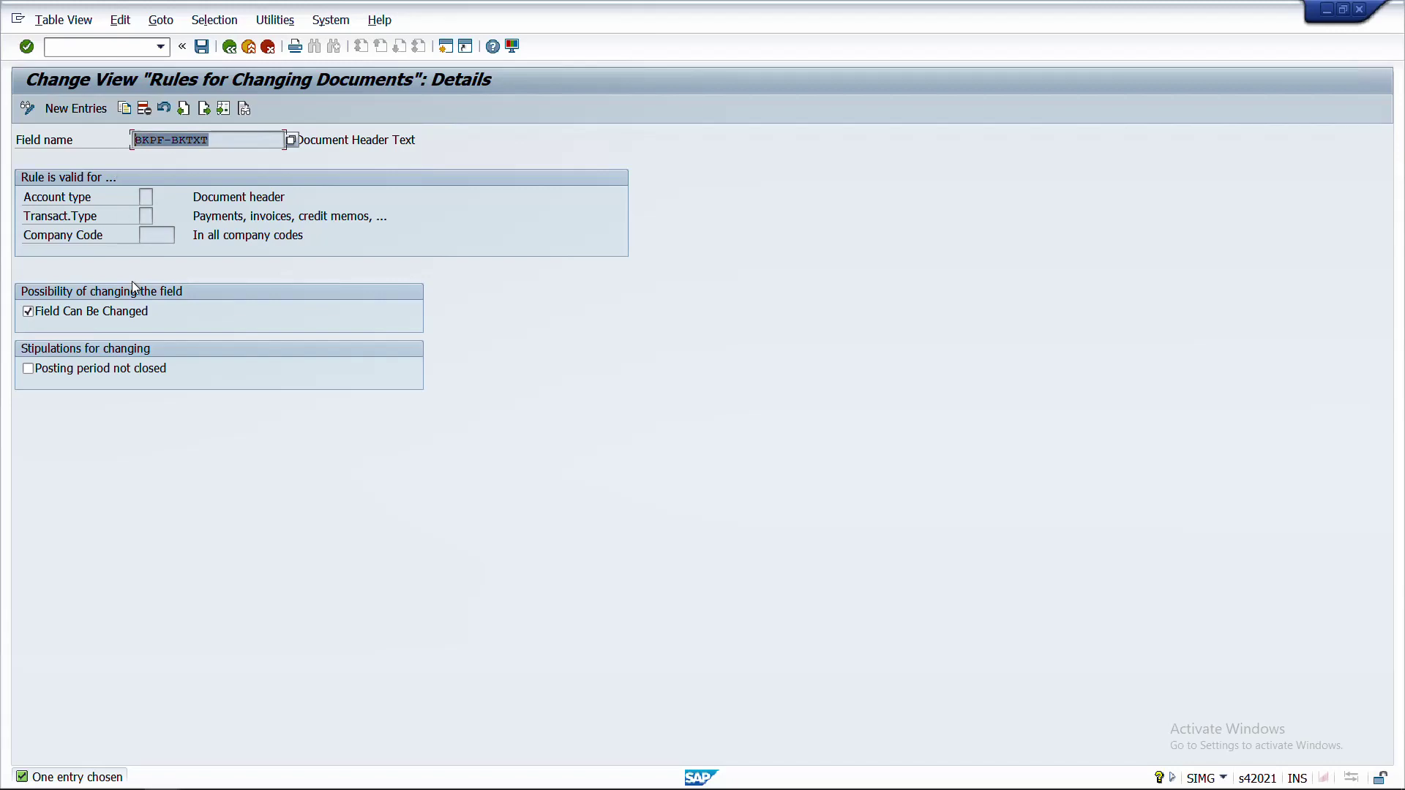
Step: Arrange the rule and FB02 windows side by side, and display the document header from the document's data entry view
key("super+Left")
left_click(1126, 309)
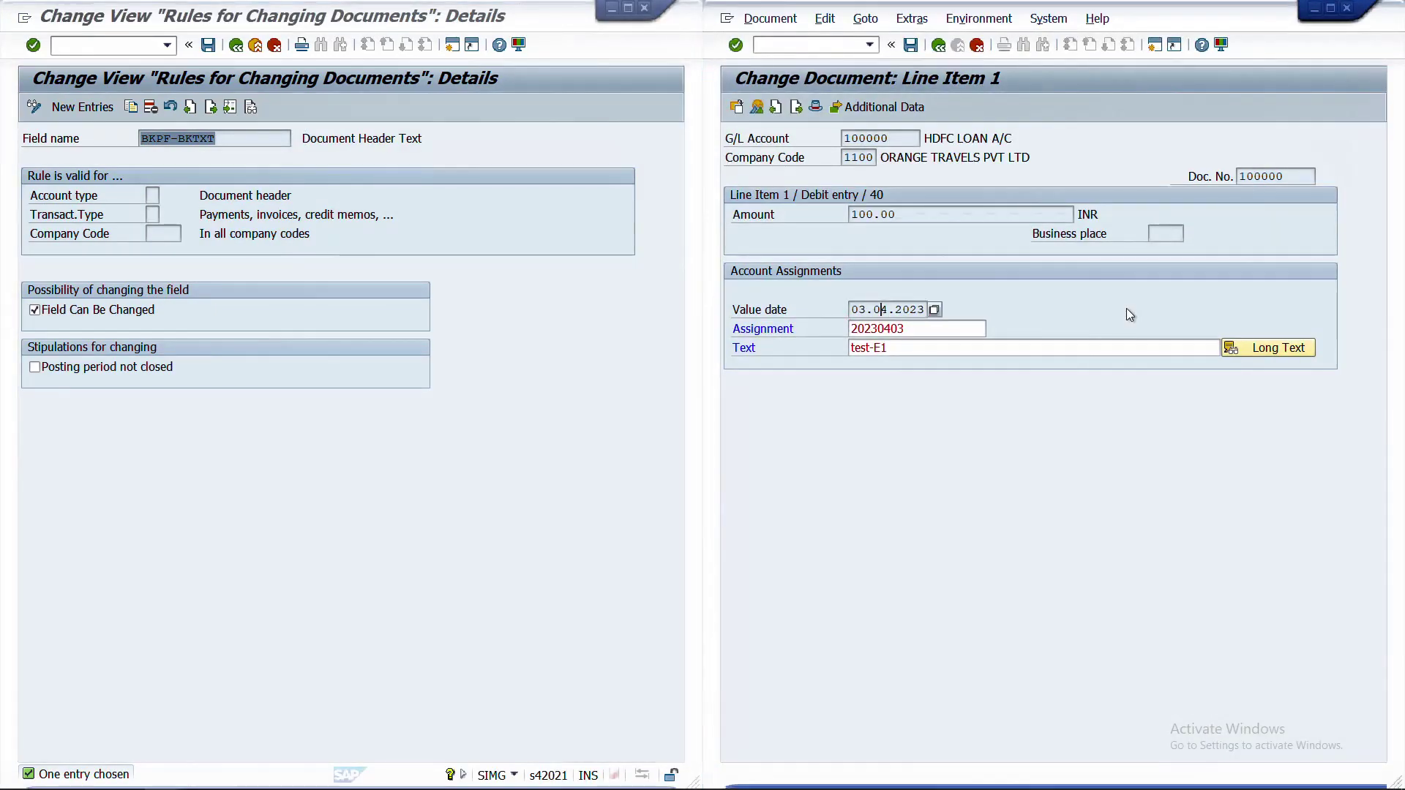
left_click(835, 143)
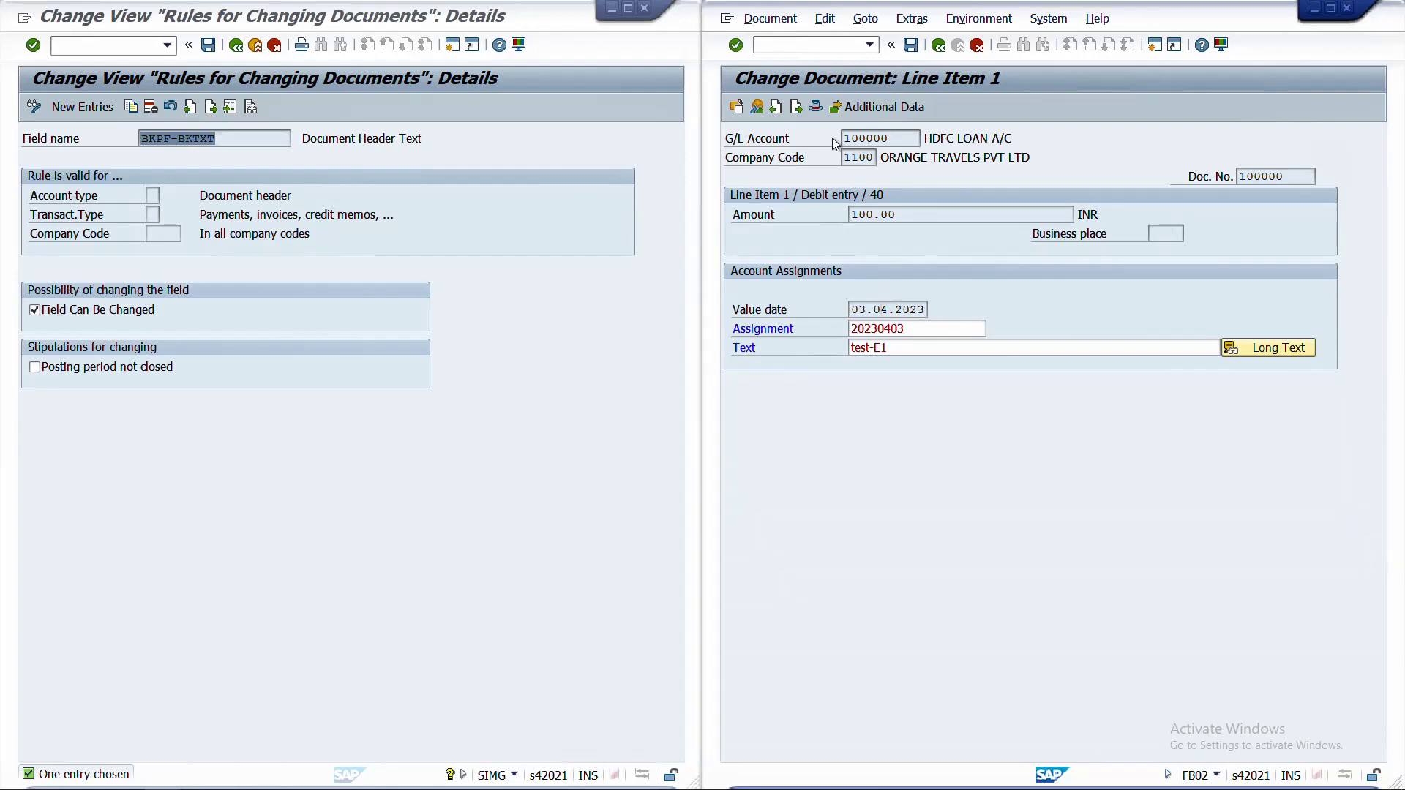
key("F3")
left_click(775, 107)
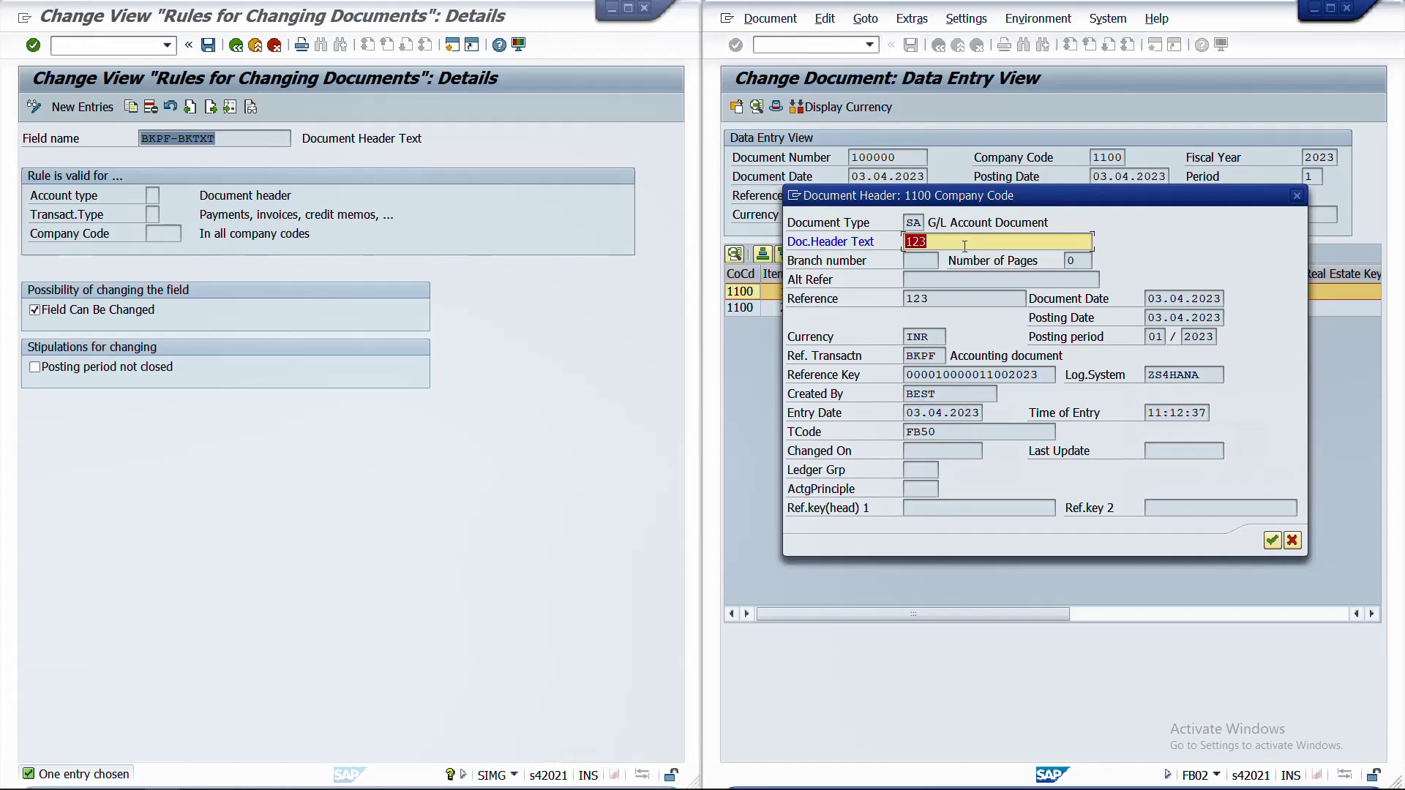
Step: Copy the technical field name XBLNR of the document header's Reference field from its technical information
left_click(956, 295)
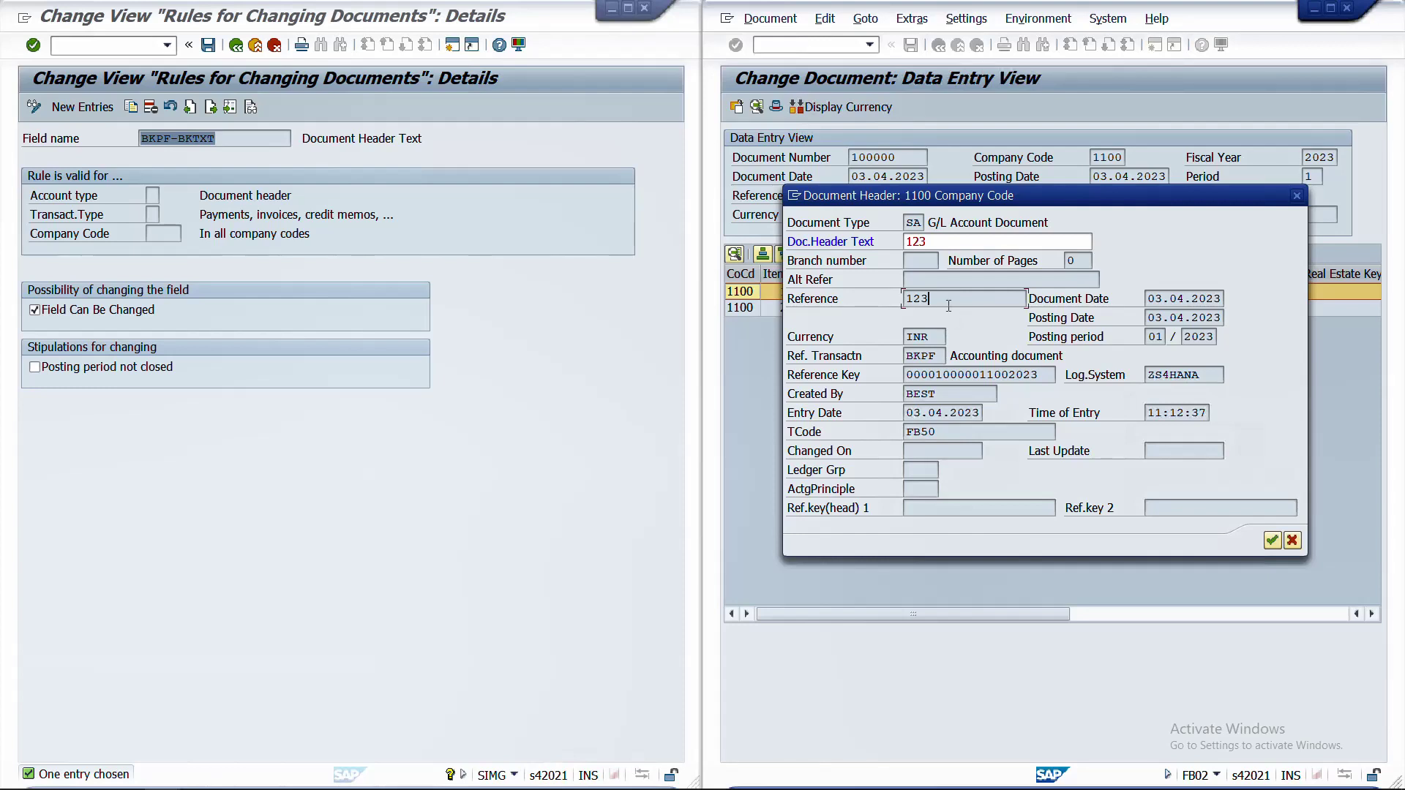
key("Return")
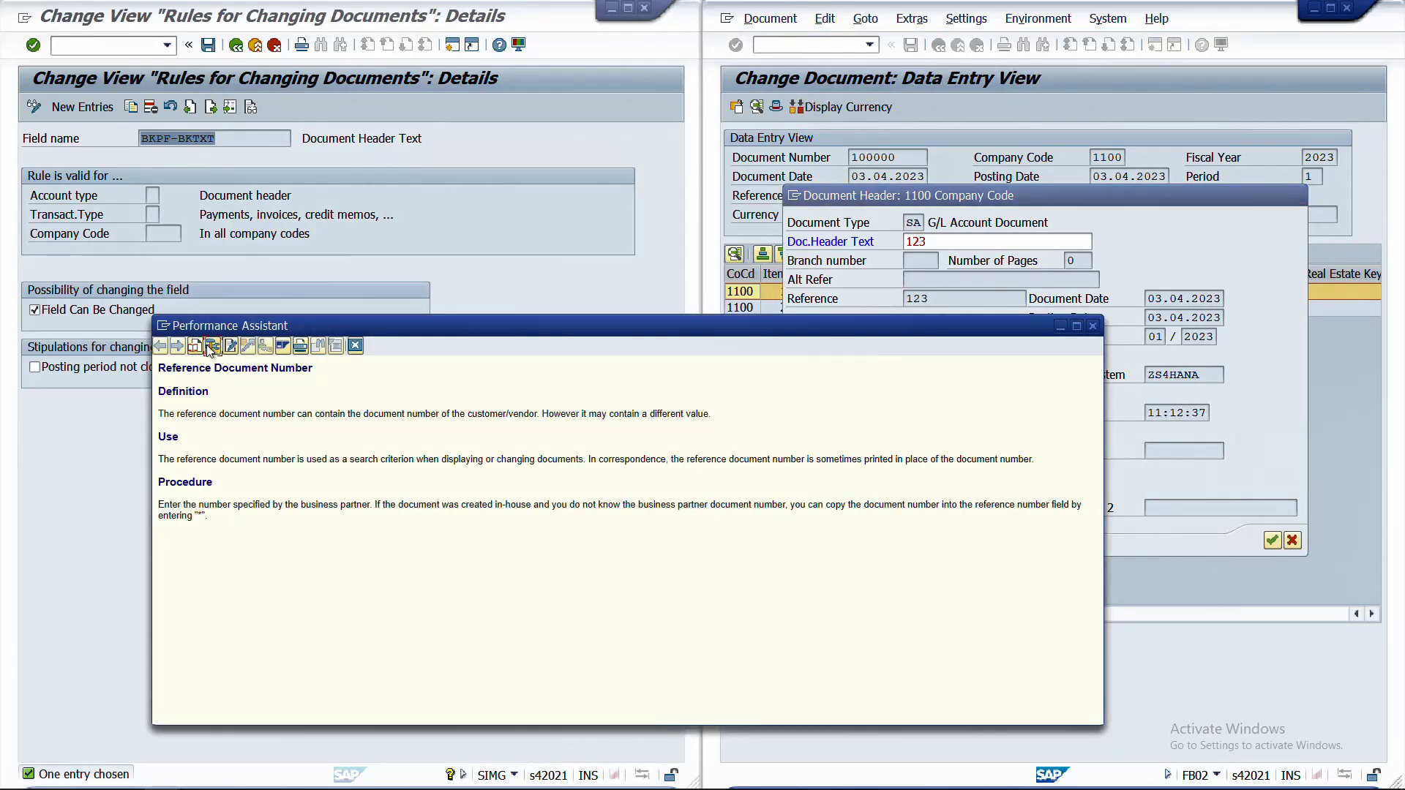
left_click(210, 347)
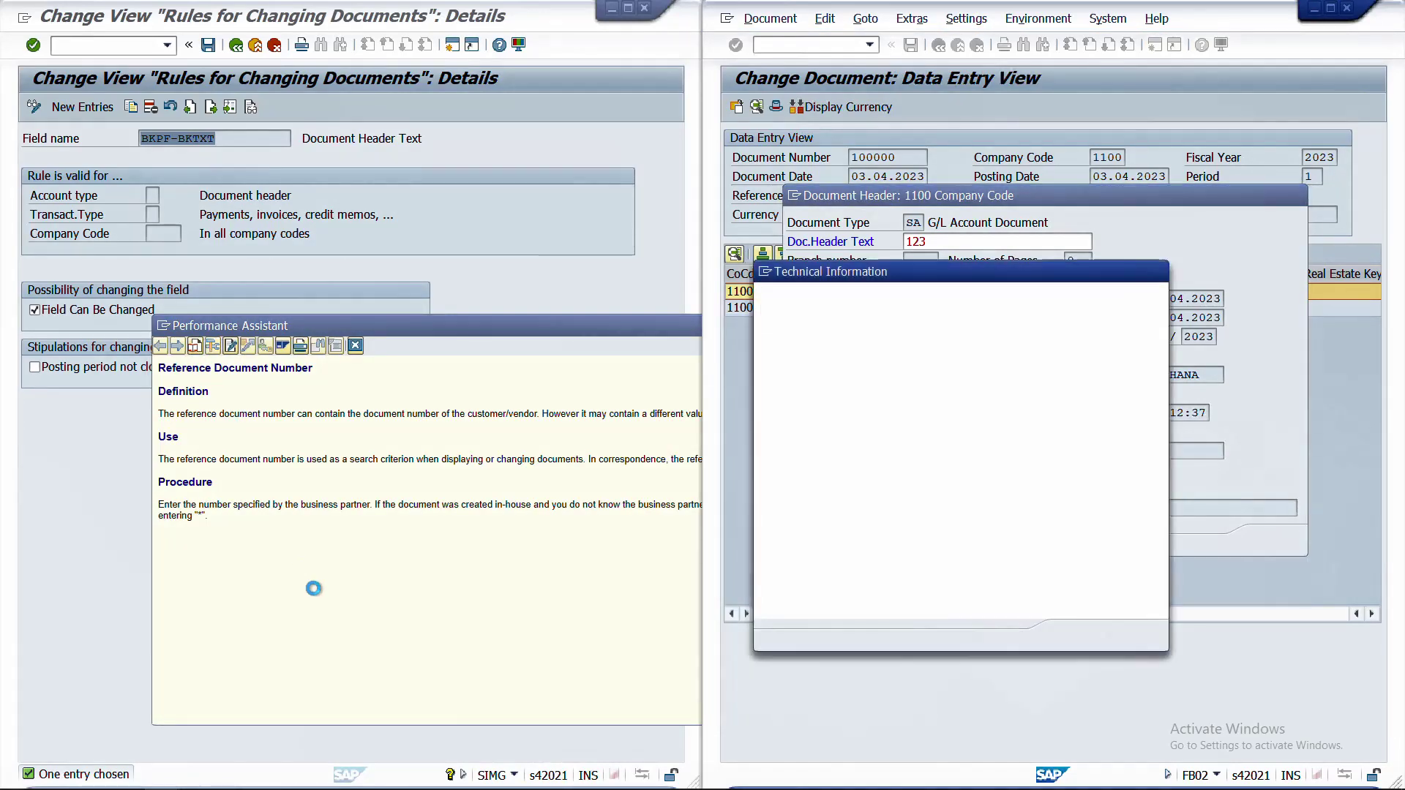
left_click_drag(972, 509, 898, 513)
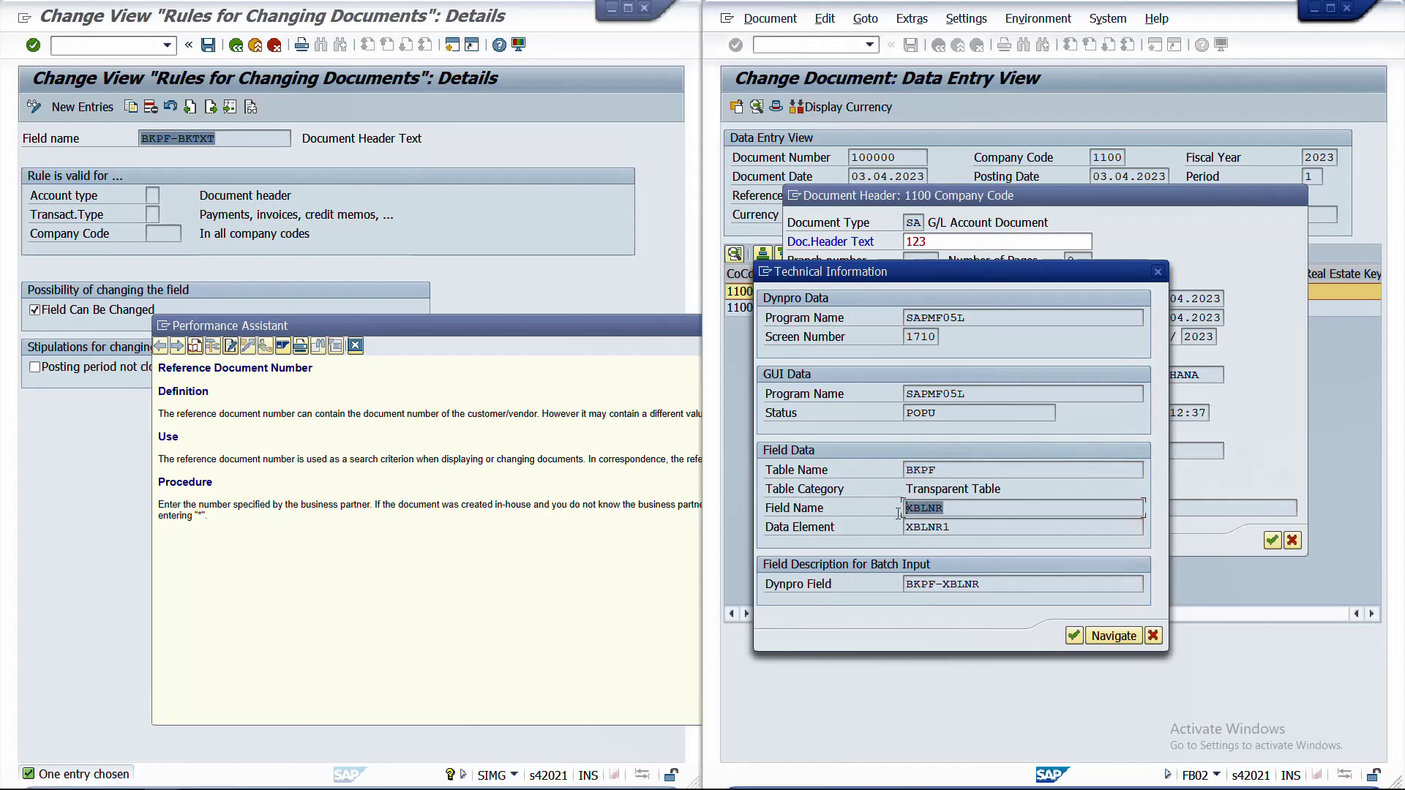
left_click(1153, 635)
left_click(356, 345)
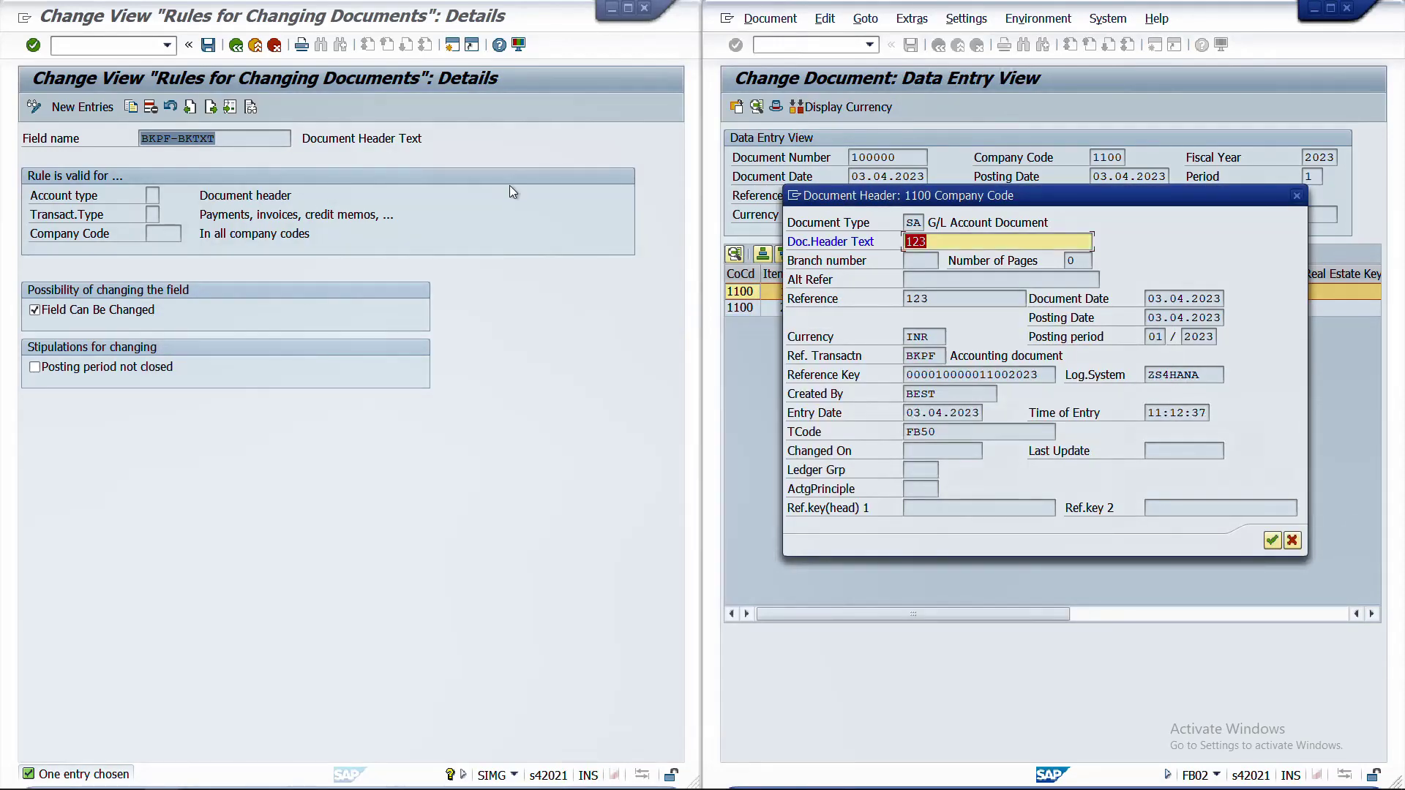
Step: Add a change rule for BKPF-XBLNR in all company codes, allow the field to be changed, and save it to the proposed customizing request
left_click(509, 185)
left_click(83, 108)
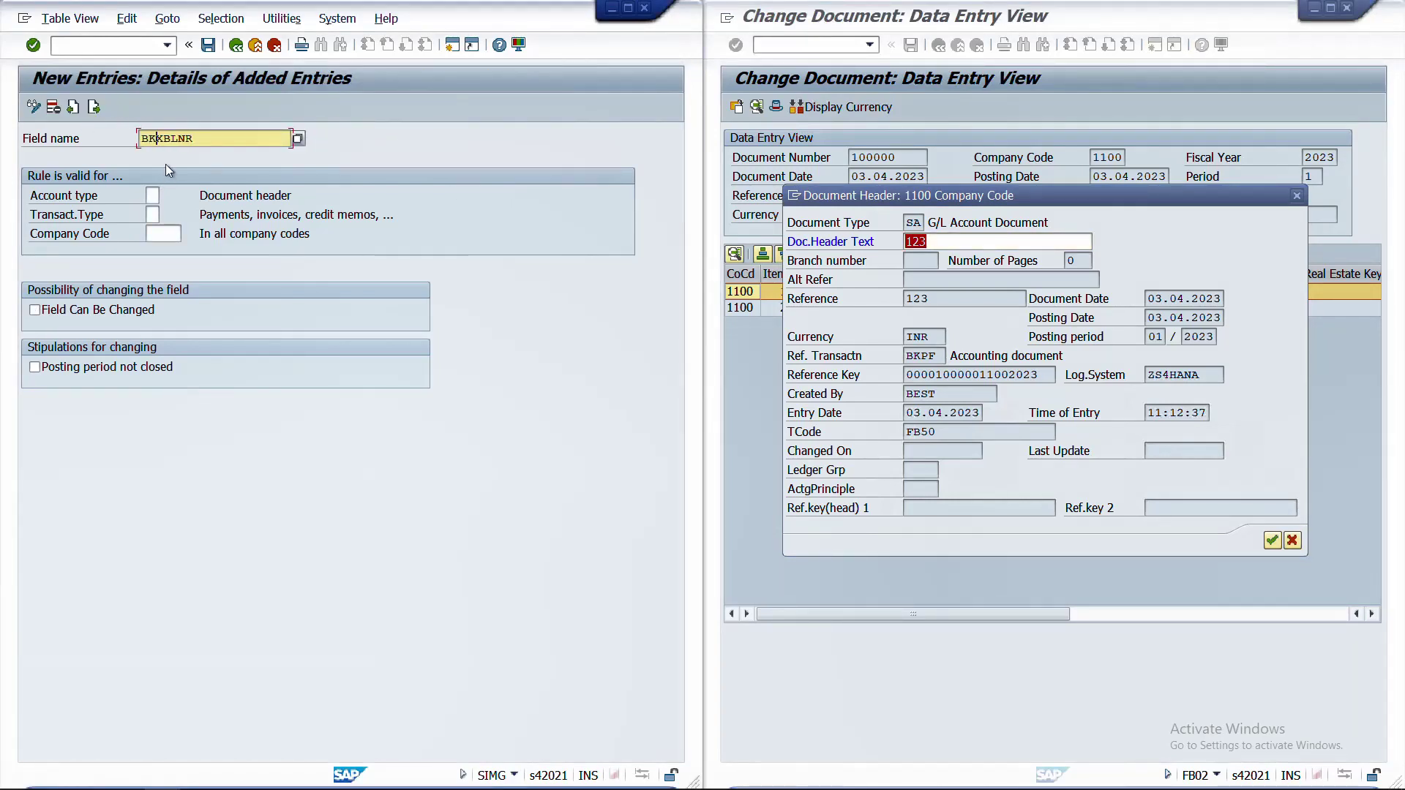
left_click(152, 195)
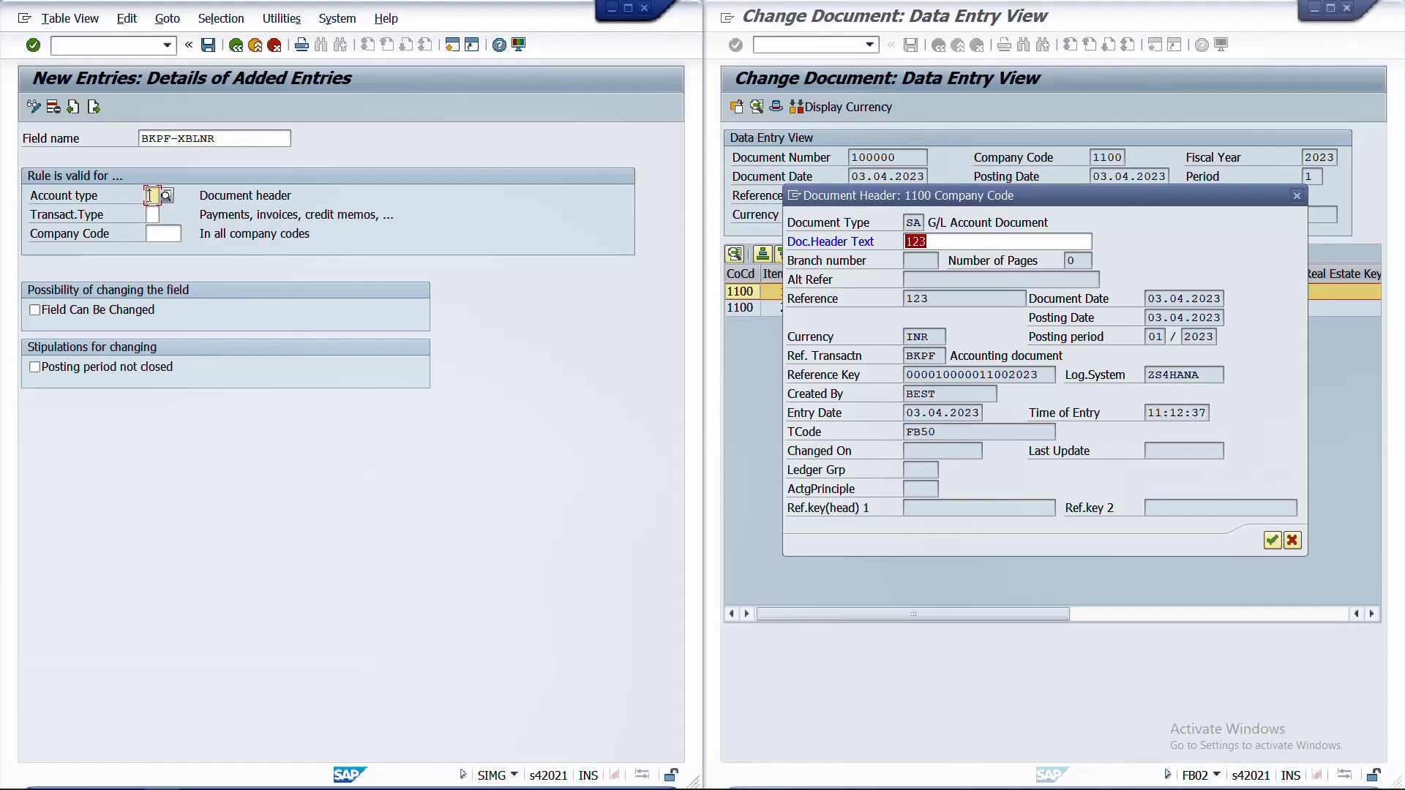
left_click(151, 214)
left_click(161, 229)
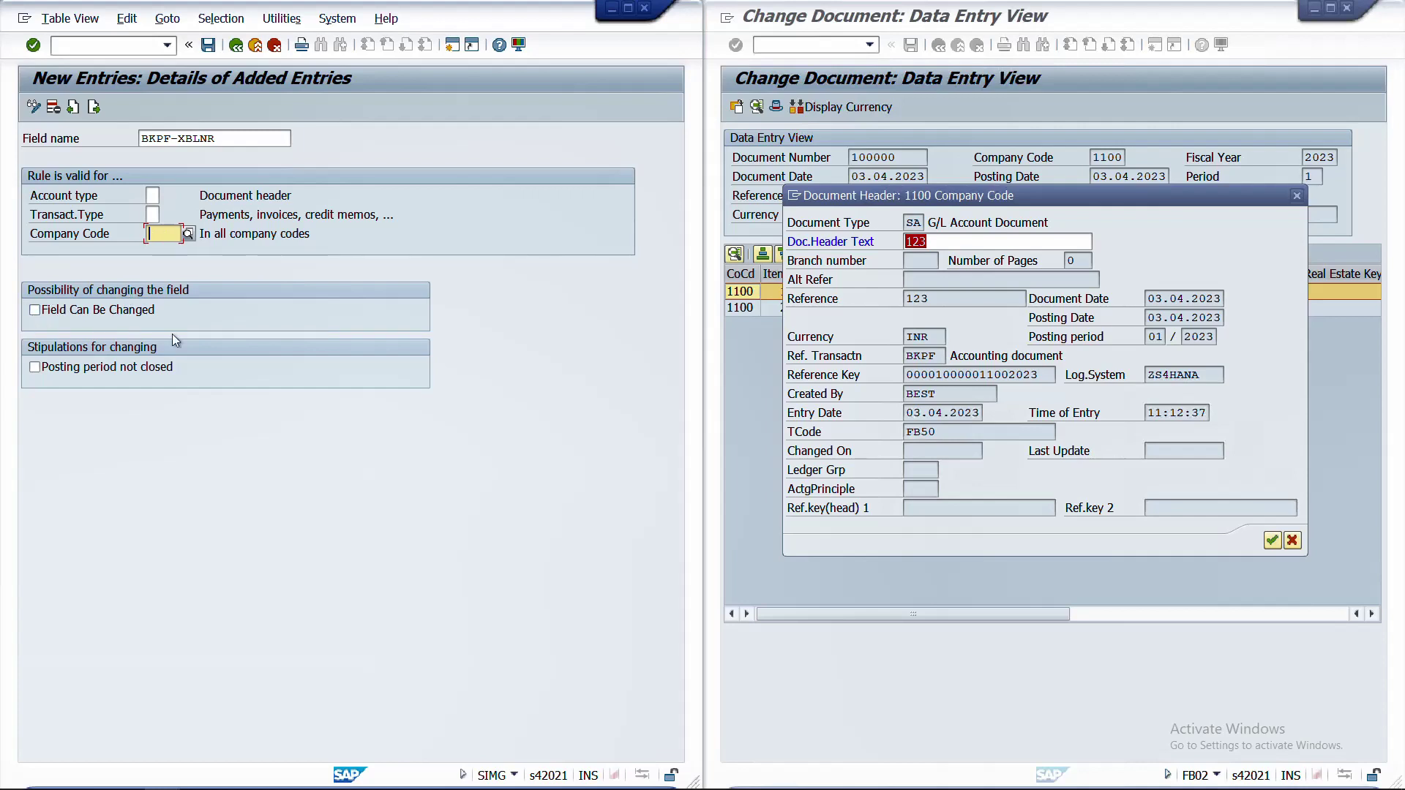
left_click(113, 309)
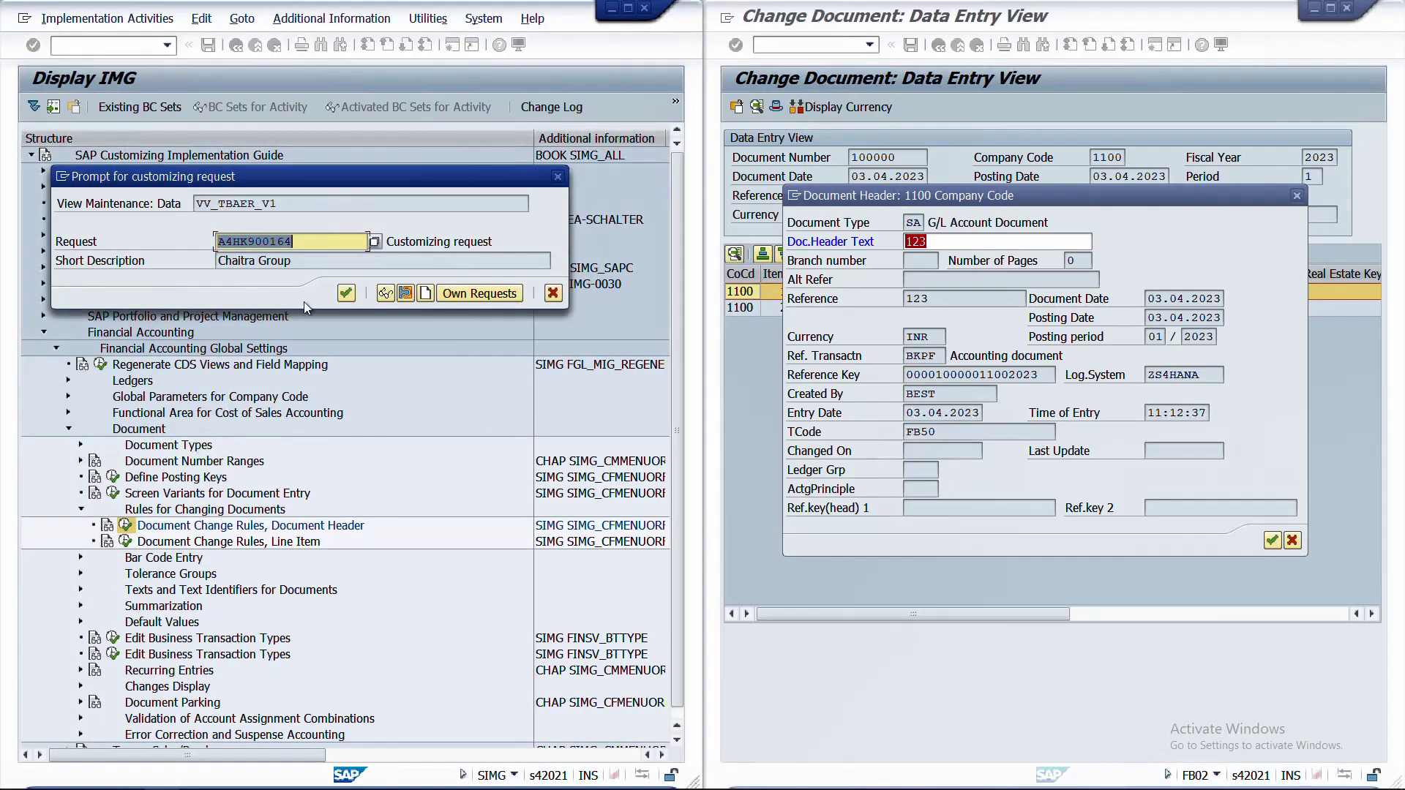
left_click(344, 294)
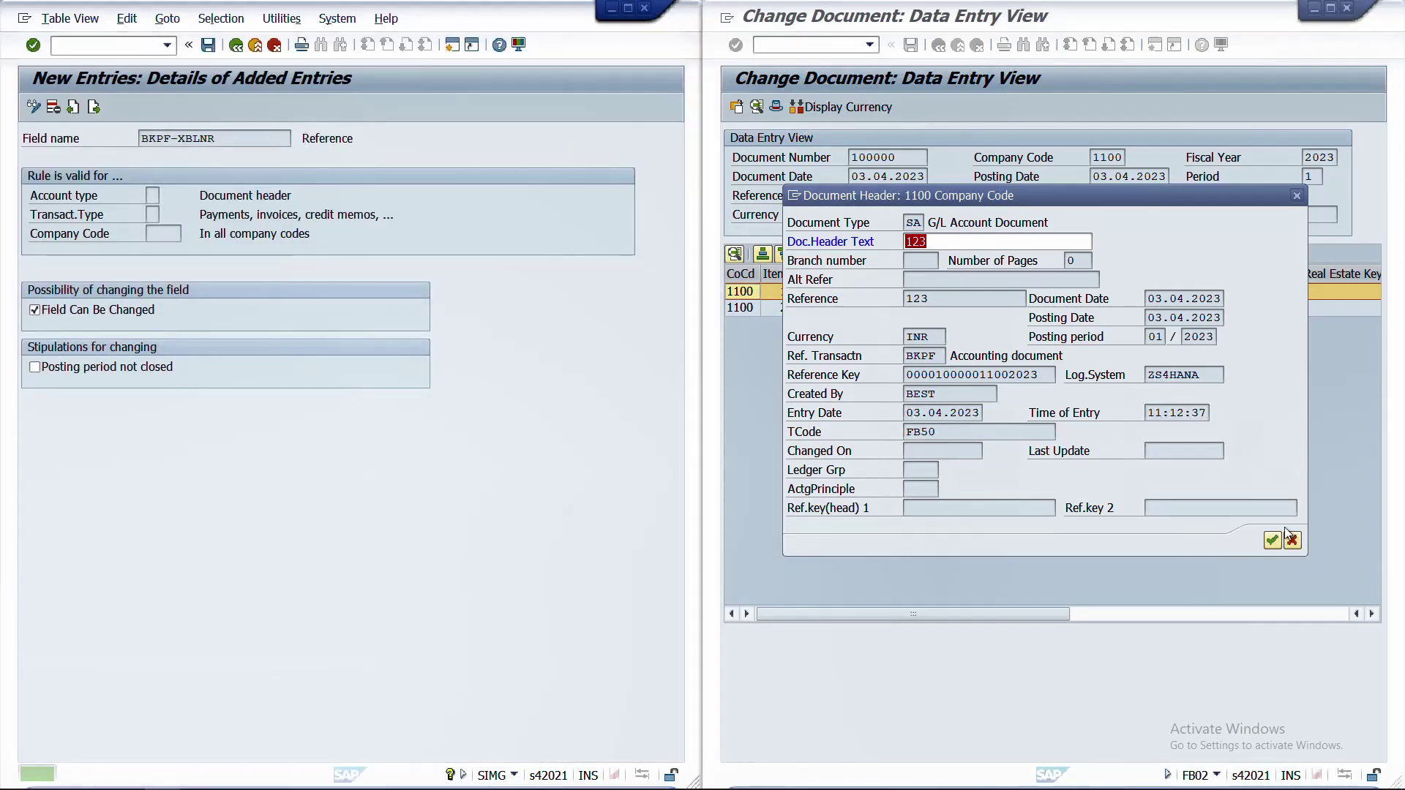
Step: Restart FB02, reopen the same document for fiscal year 2023, and check the Reference and Reference Key fields in its header
left_click(1231, 458)
key("Return")
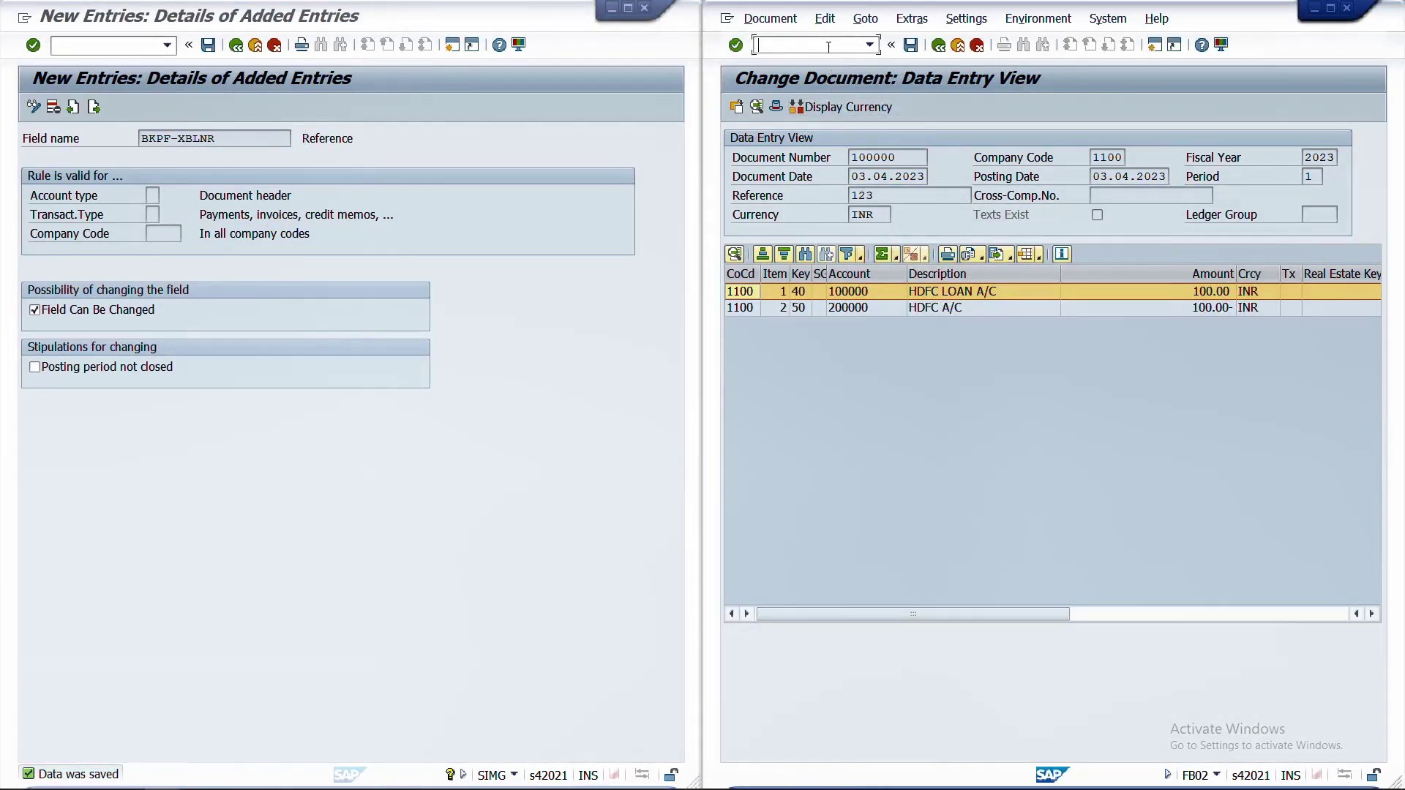
type("/nfb02")
key("Return")
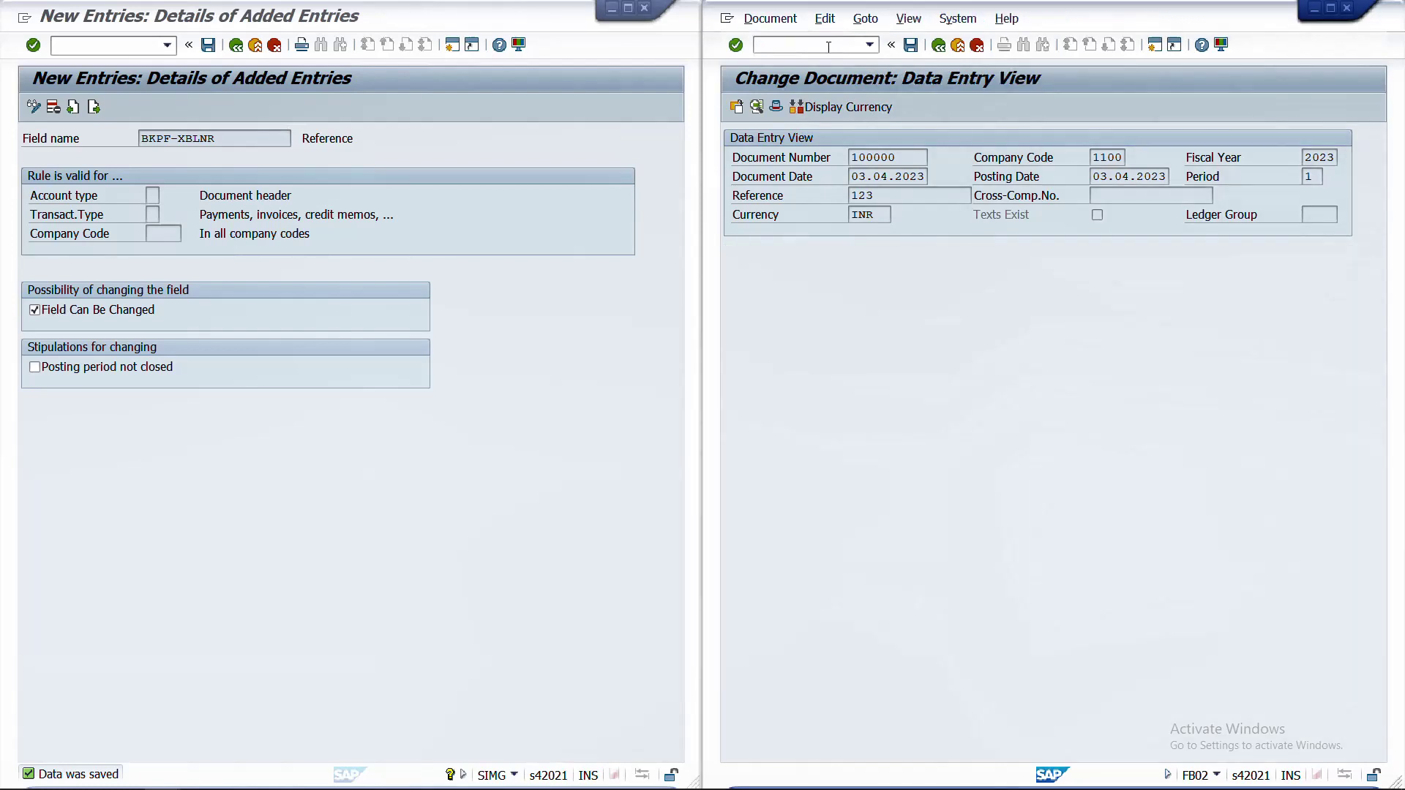
key("Return")
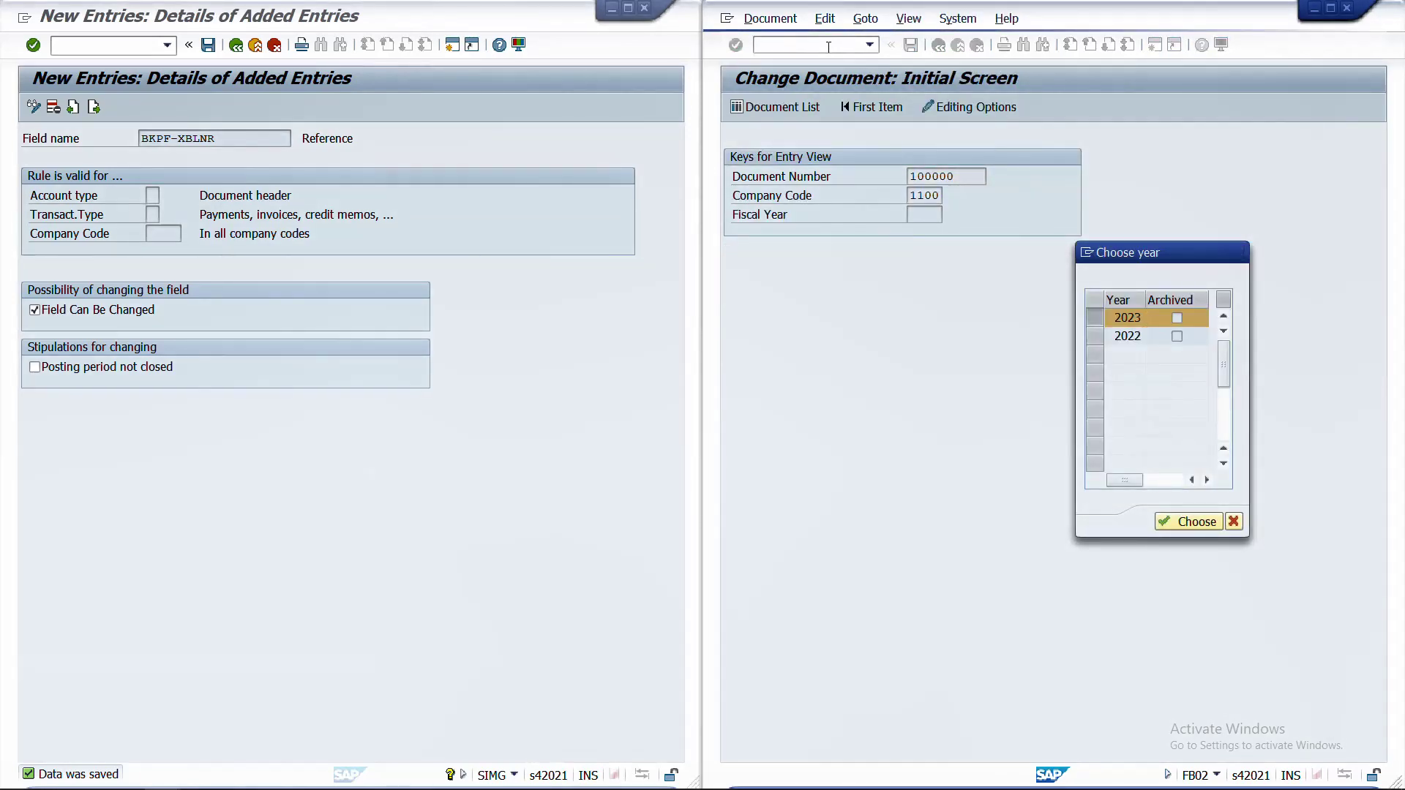
key("Return")
left_click(776, 111)
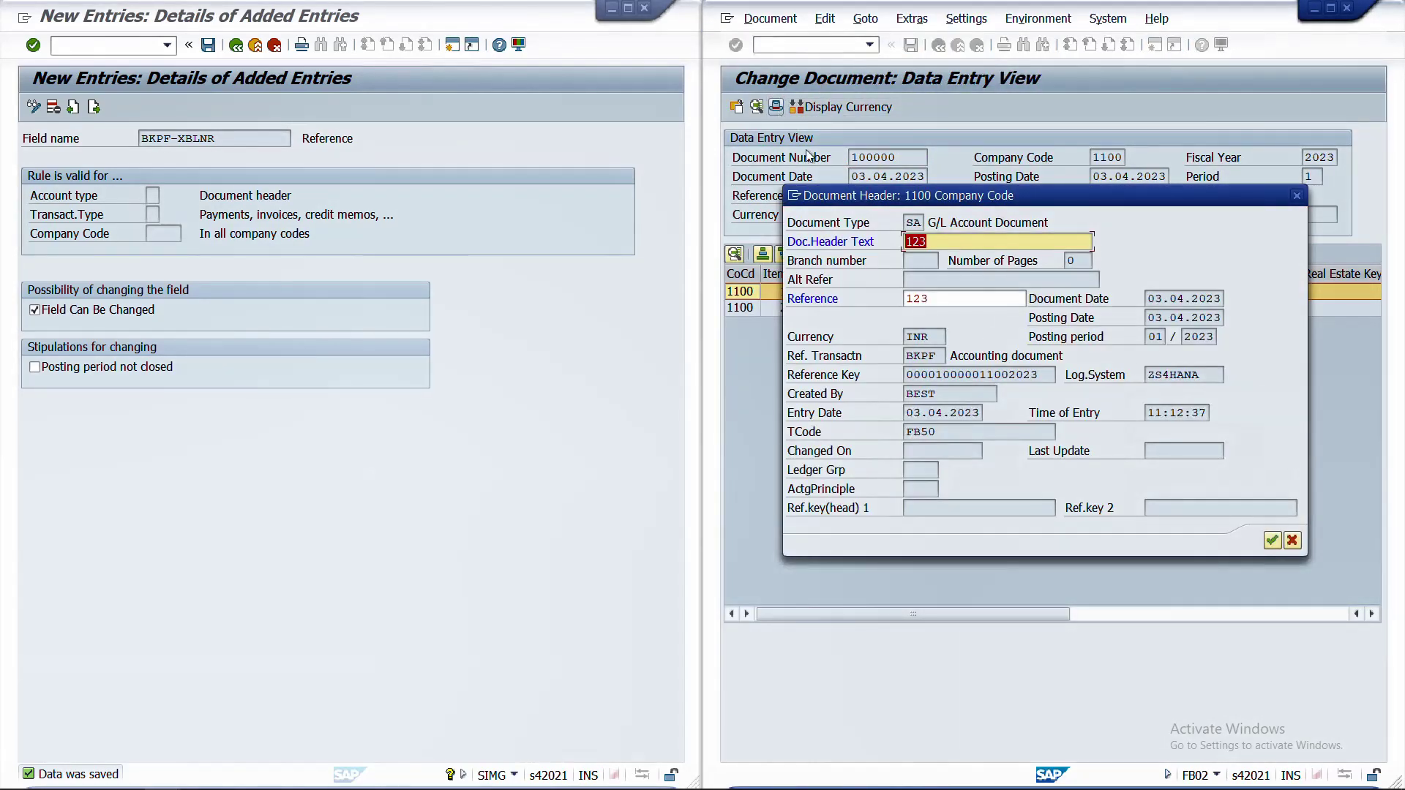
left_click_drag(950, 299, 905, 310)
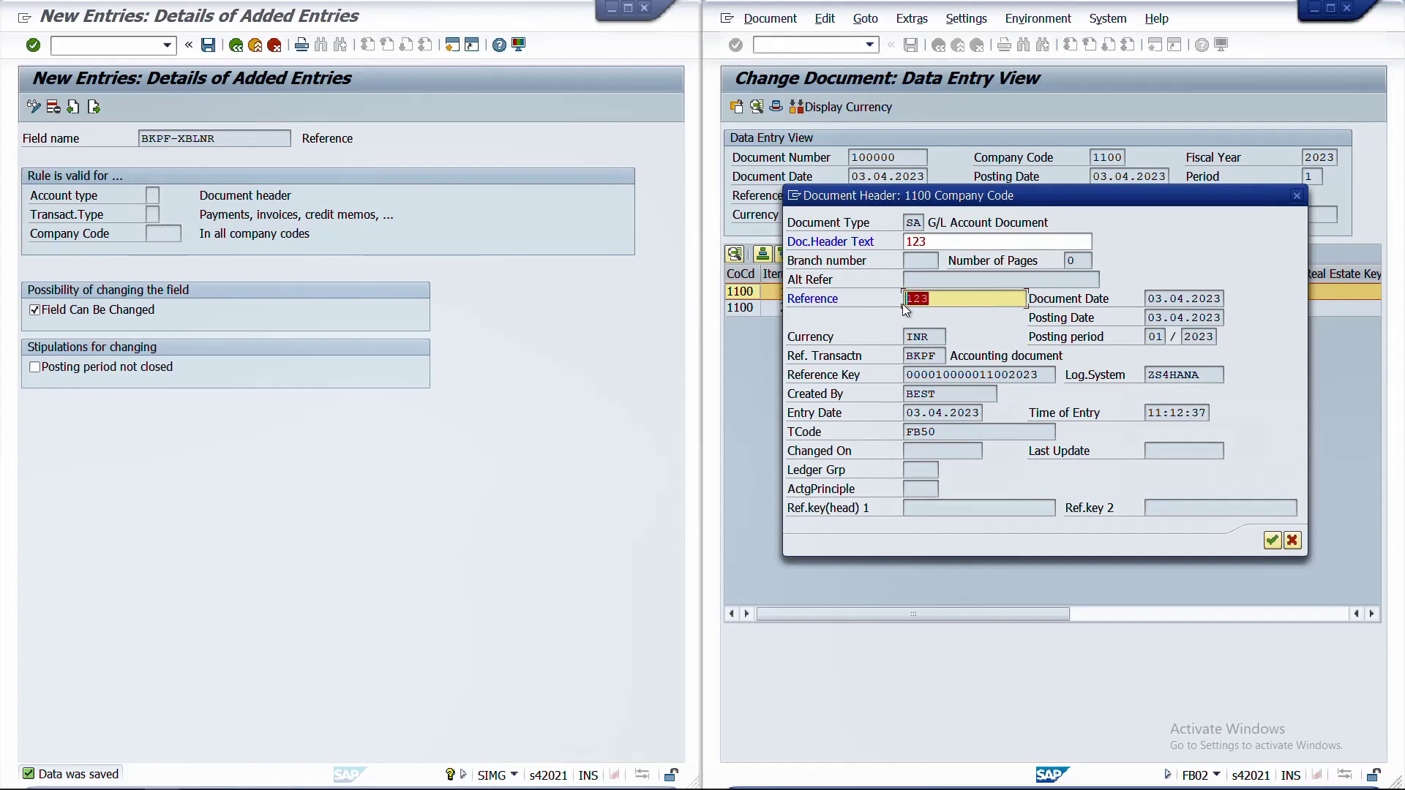
left_click(939, 301)
left_click(960, 375)
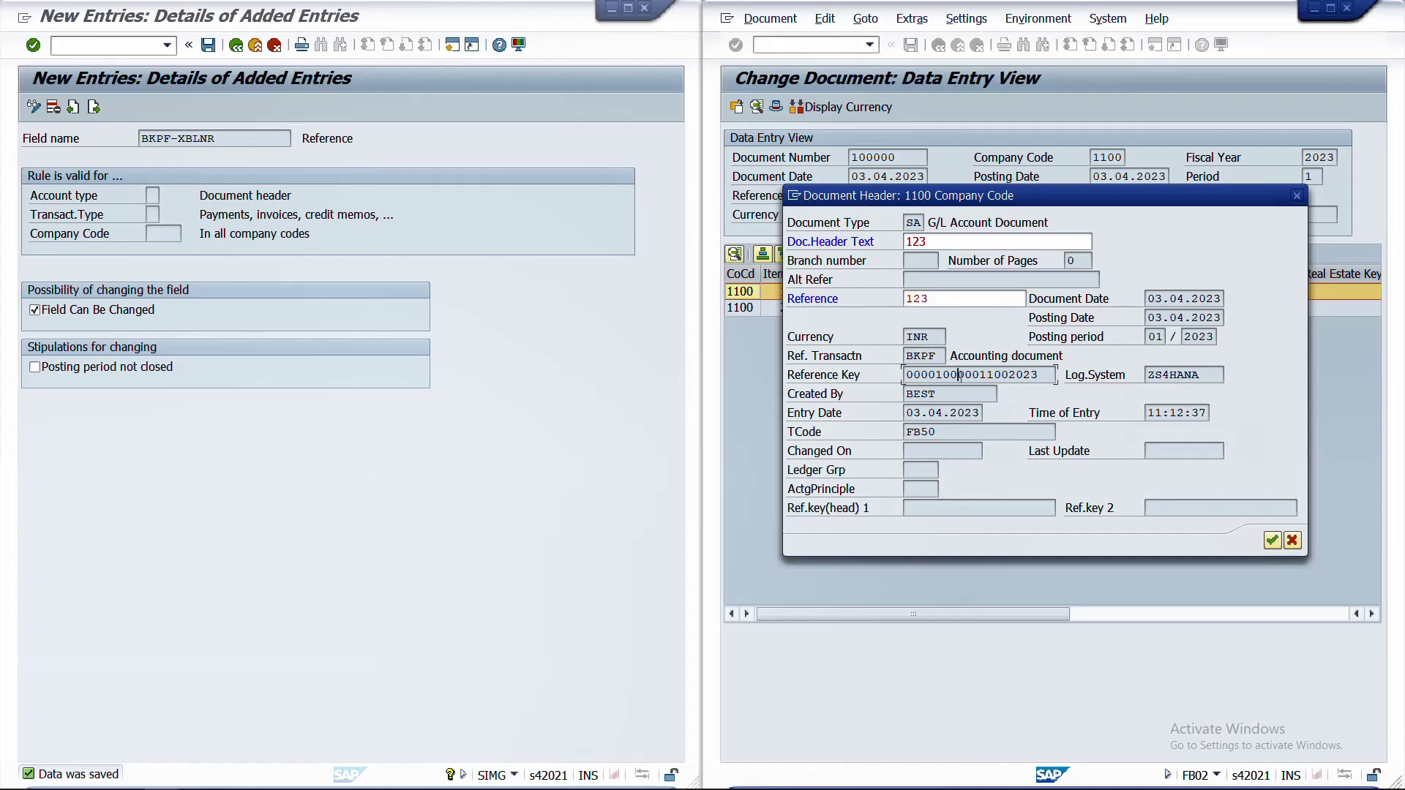
left_click_drag(1041, 373, 904, 376)
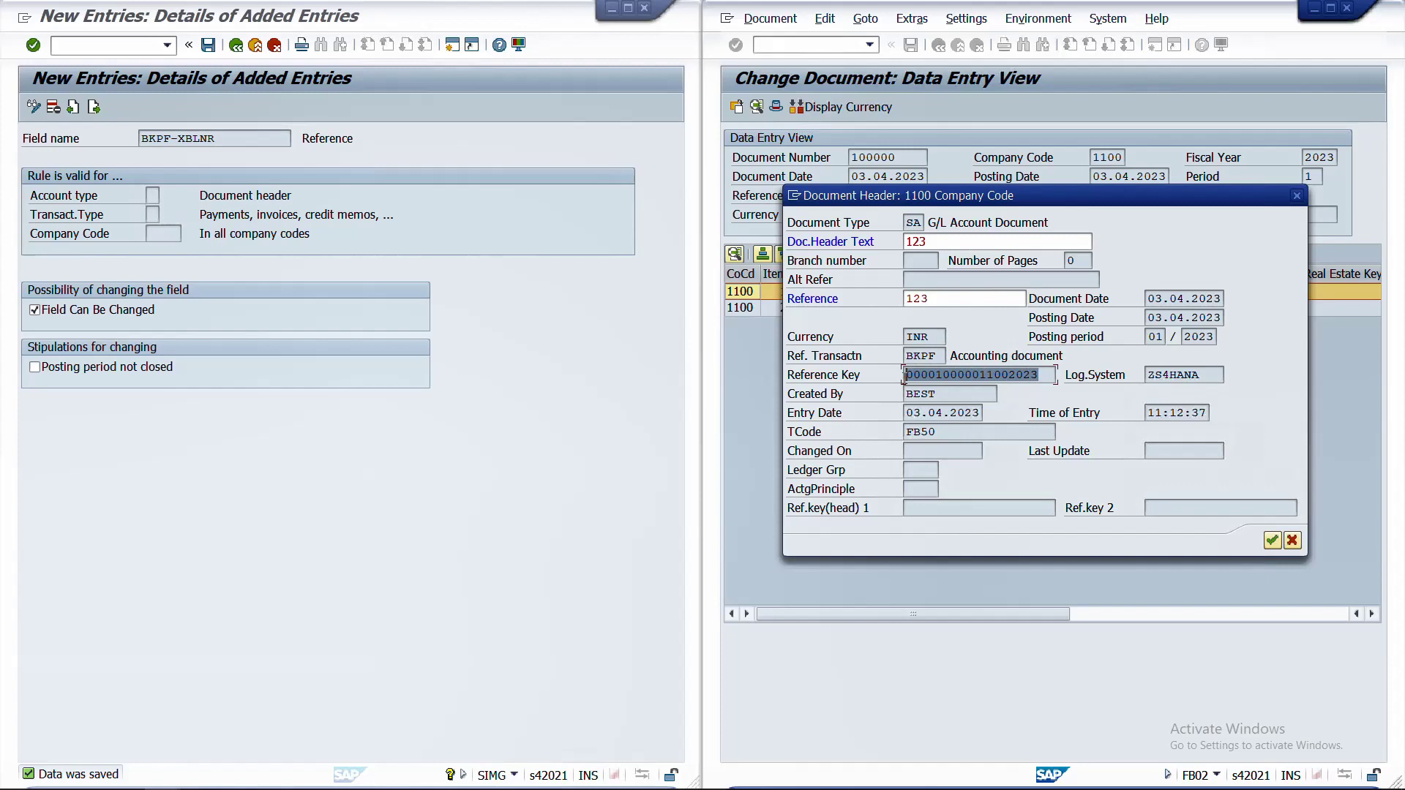
Step: Copy the technical field name XBLNR_ALT of the header's Alt Refer field from its technical information
left_click(921, 284)
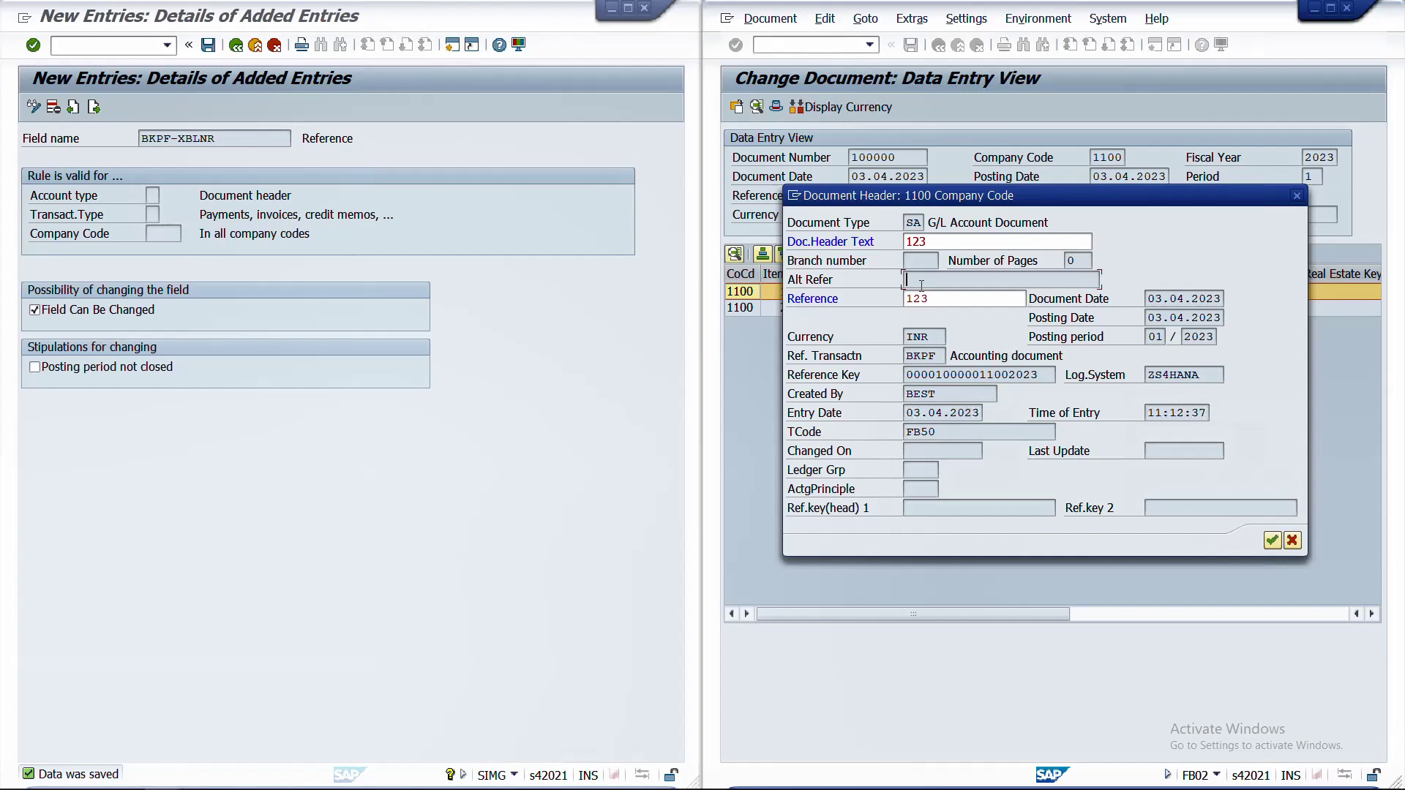
key("F1")
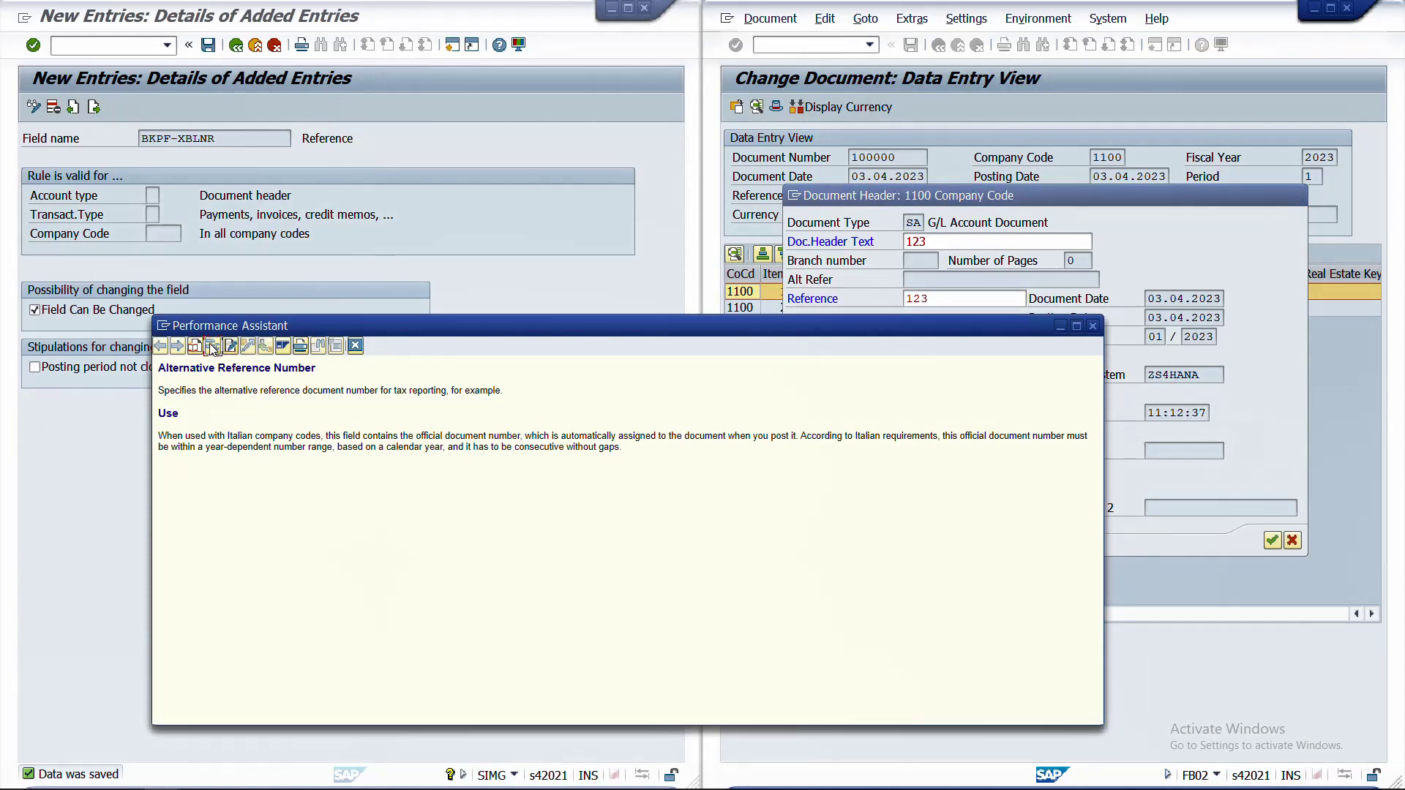
left_click(212, 347)
left_click_drag(973, 508, 882, 508)
key("ctrl+c")
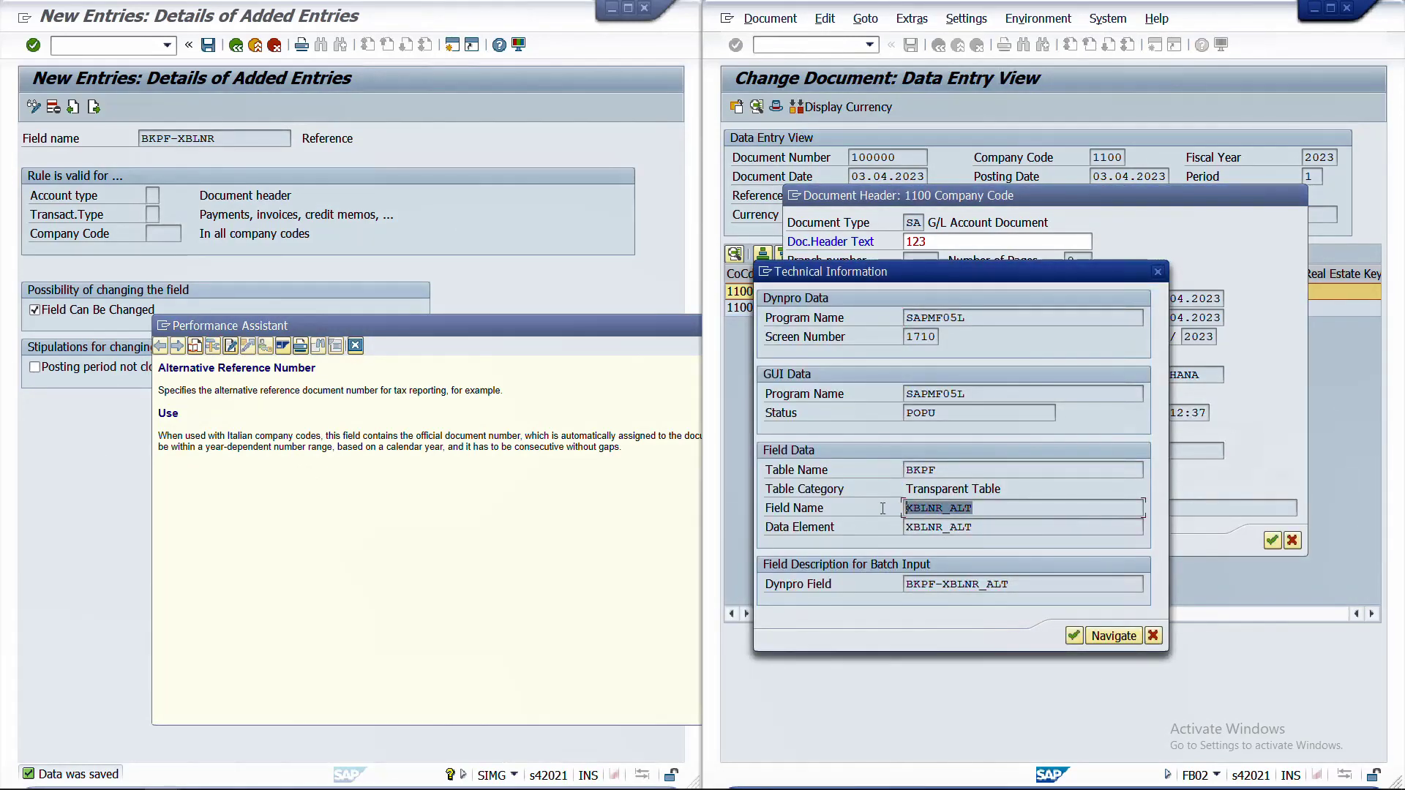
left_click(1153, 636)
left_click(355, 345)
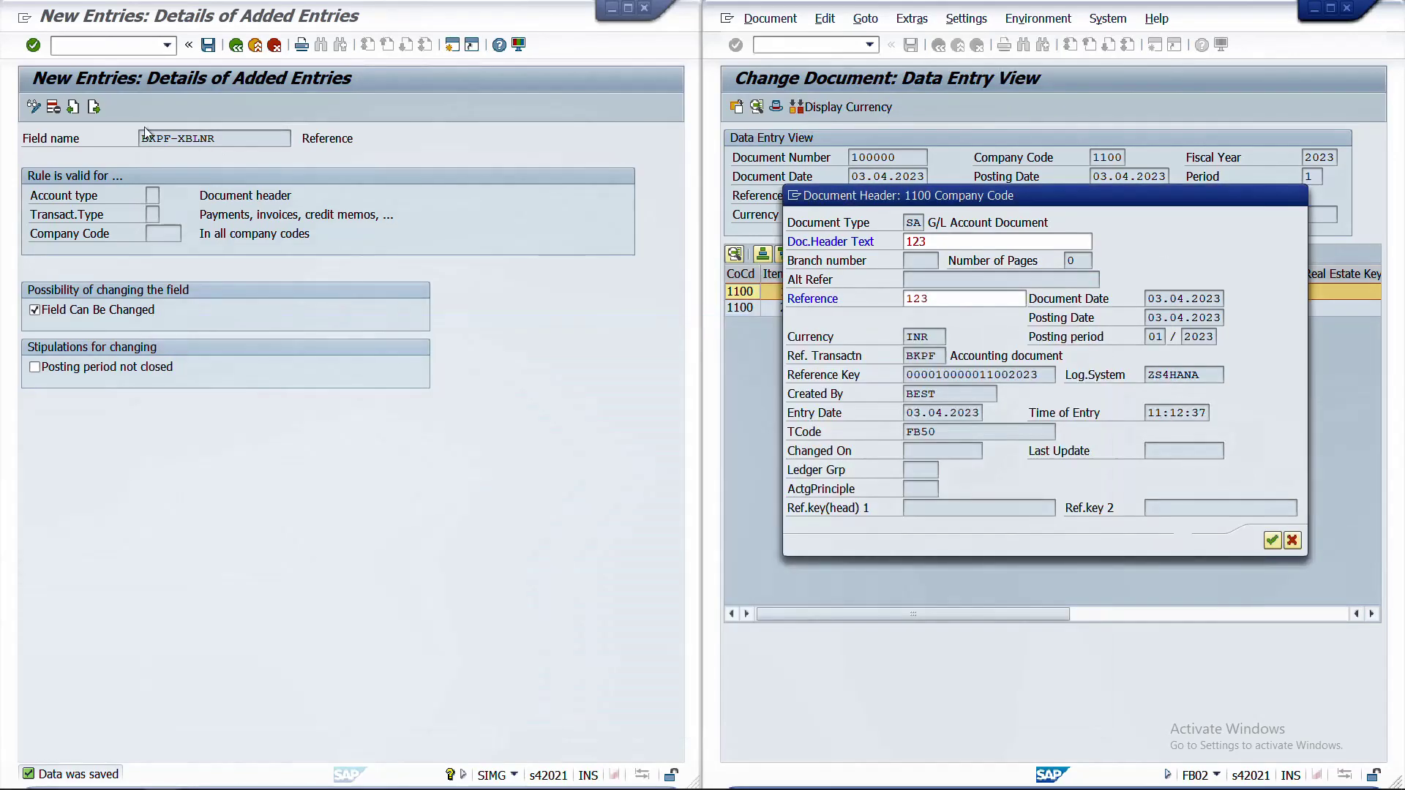
Step: Add a change rule for BKPF-XBLNR_ALT in company code 1100, allow the field to be changed, and save it
left_click(90, 107)
key("ctrl+v")
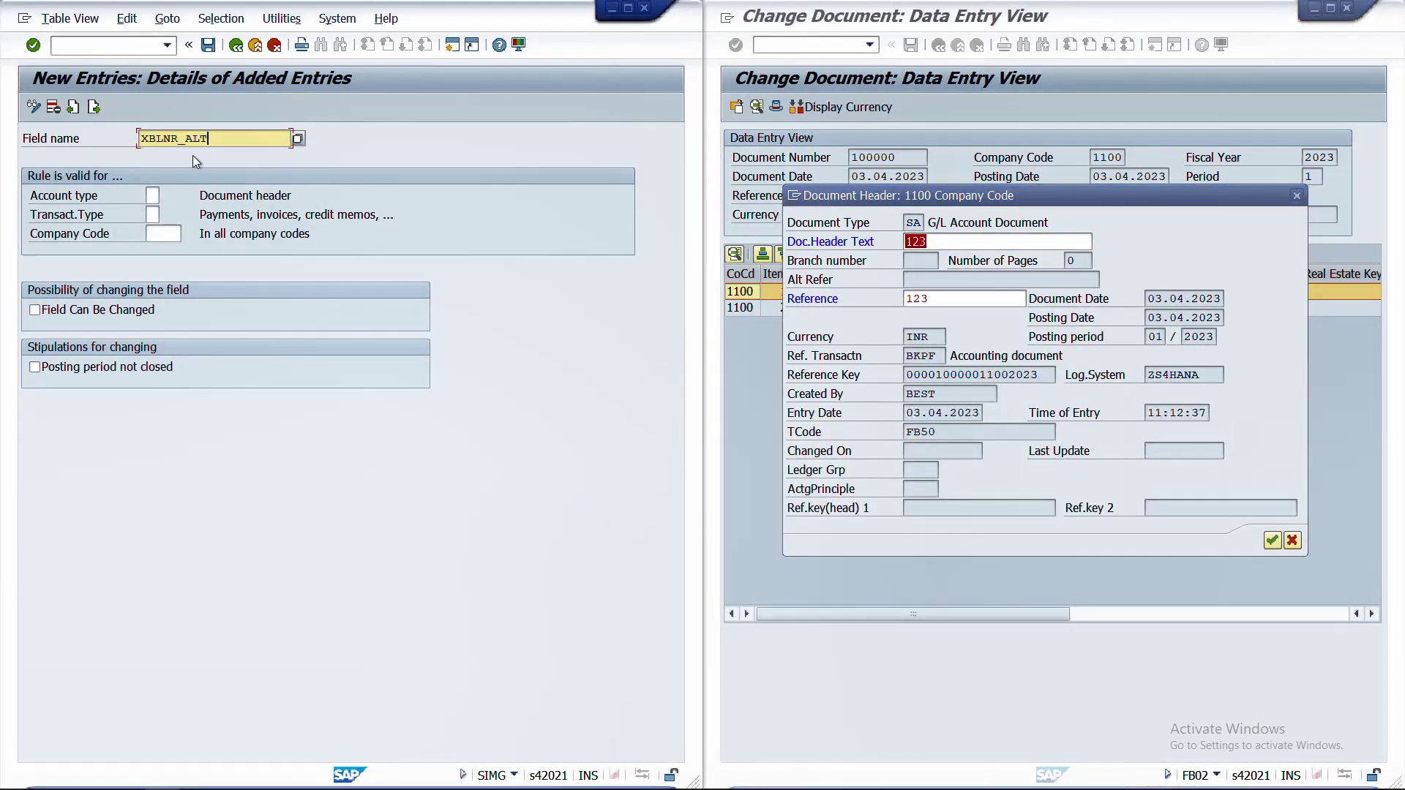
key("Home")
type("BKPF-")
left_click(166, 233)
type("1100")
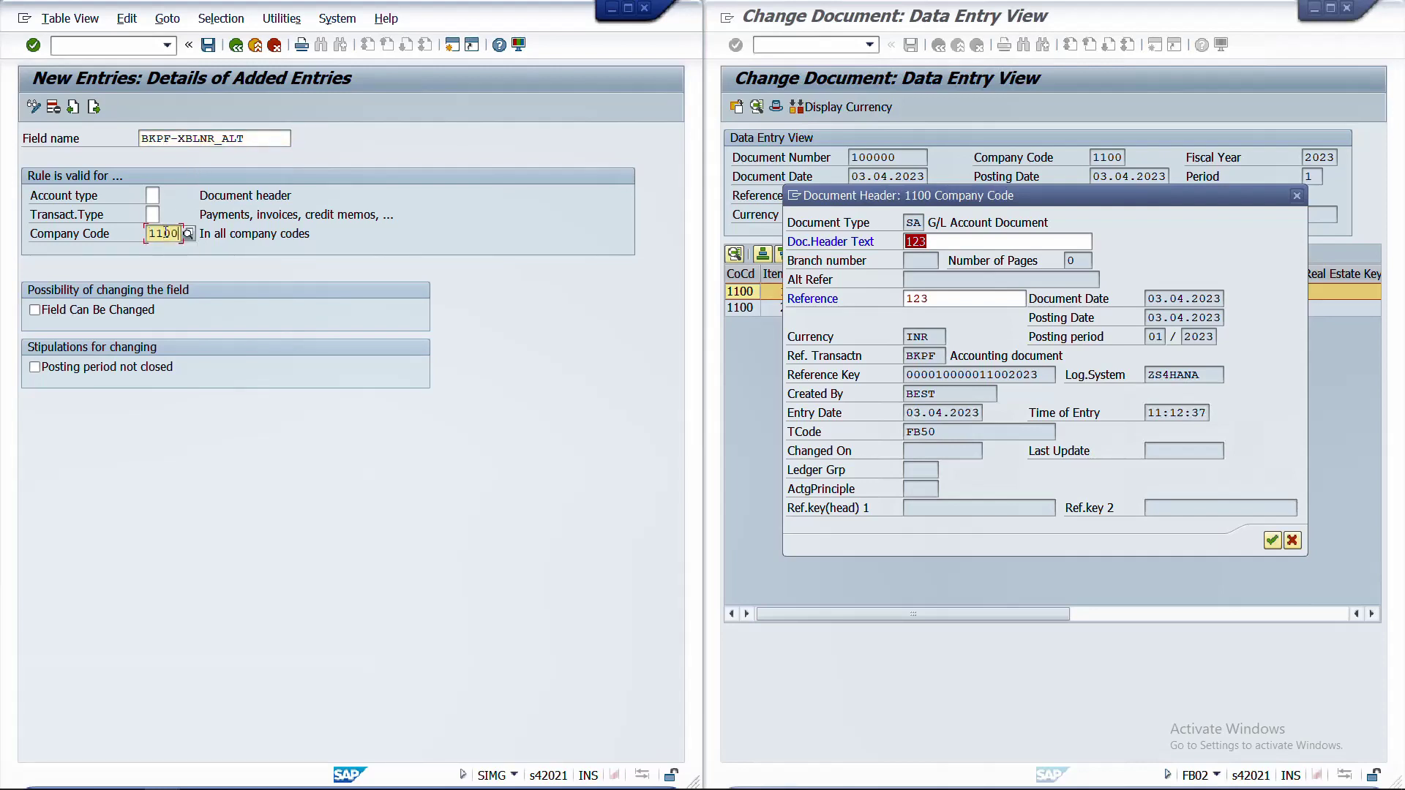
left_click(50, 317)
key("ctrl+s")
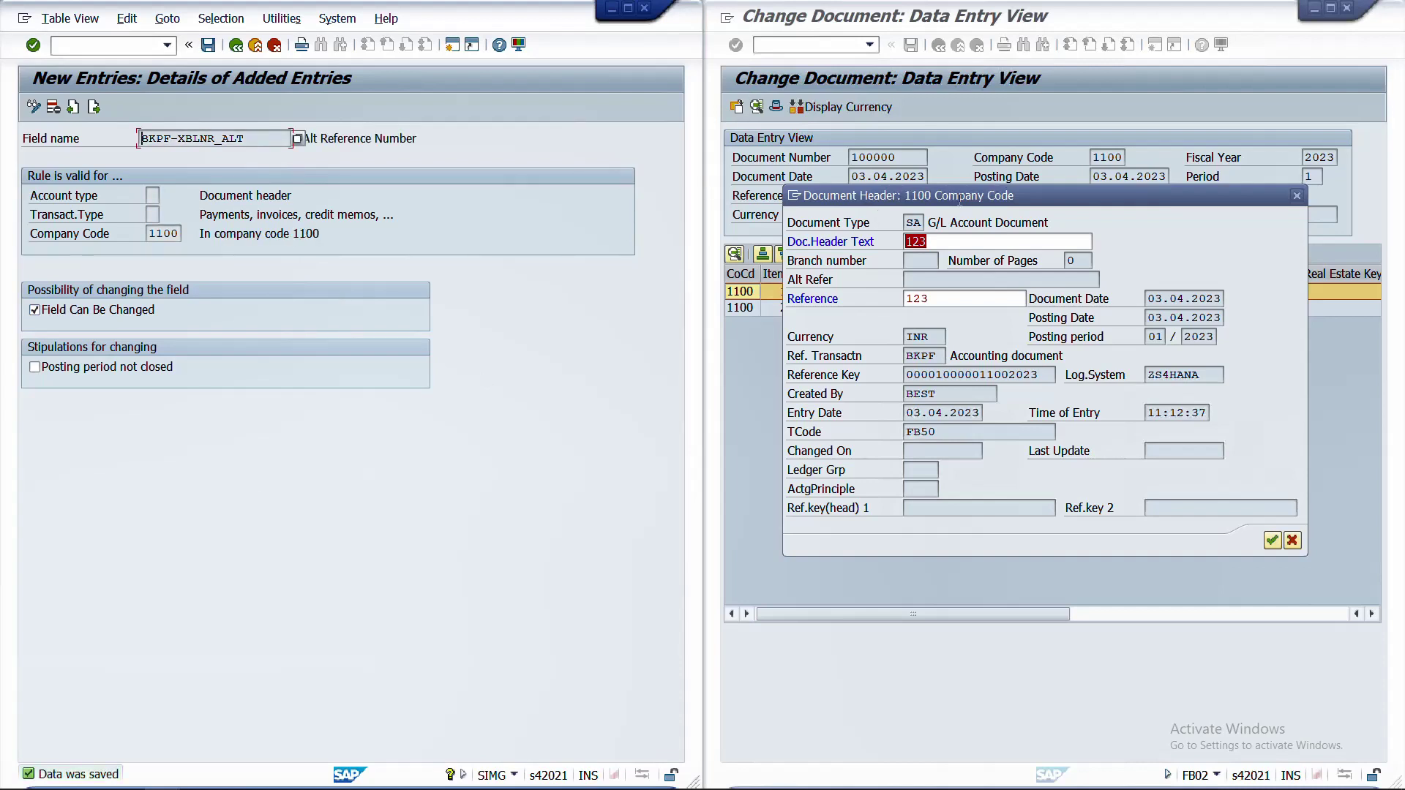
Step: Restart FB02, reopen the same document for fiscal year 2023, and check whether Alt Refer in its header is editable
left_click(863, 106)
key("Return")
left_click(804, 46)
type("/")
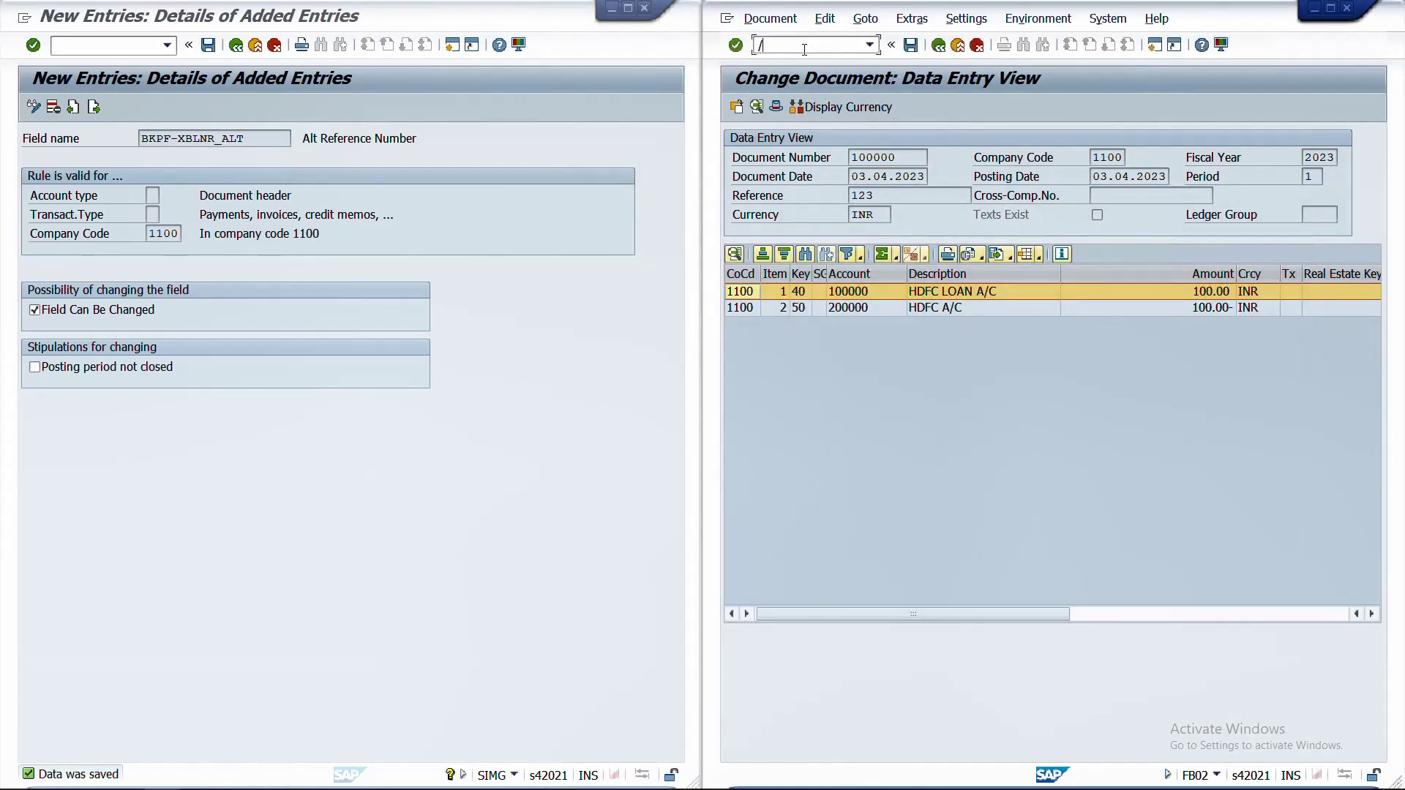
type("nfb02")
key("Return")
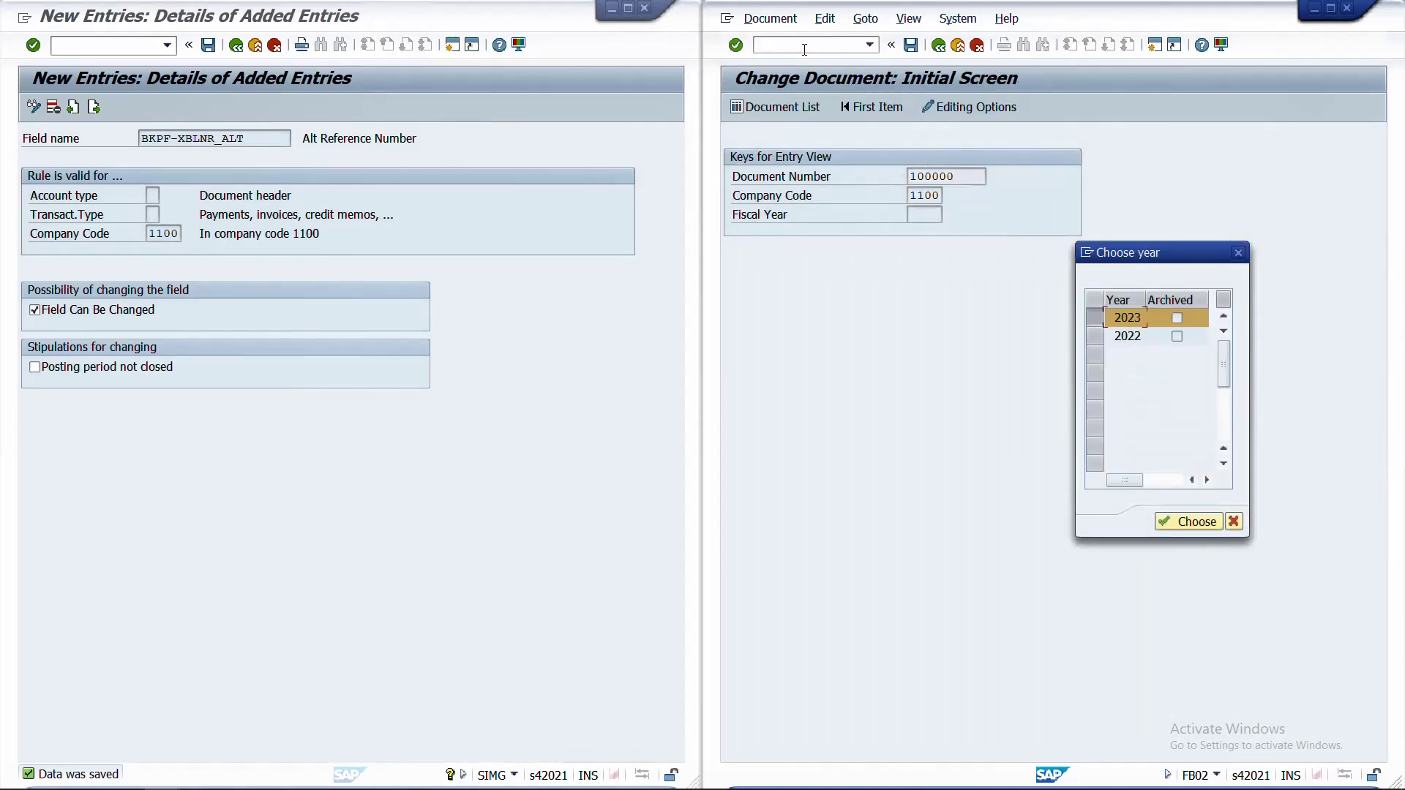
key("Return")
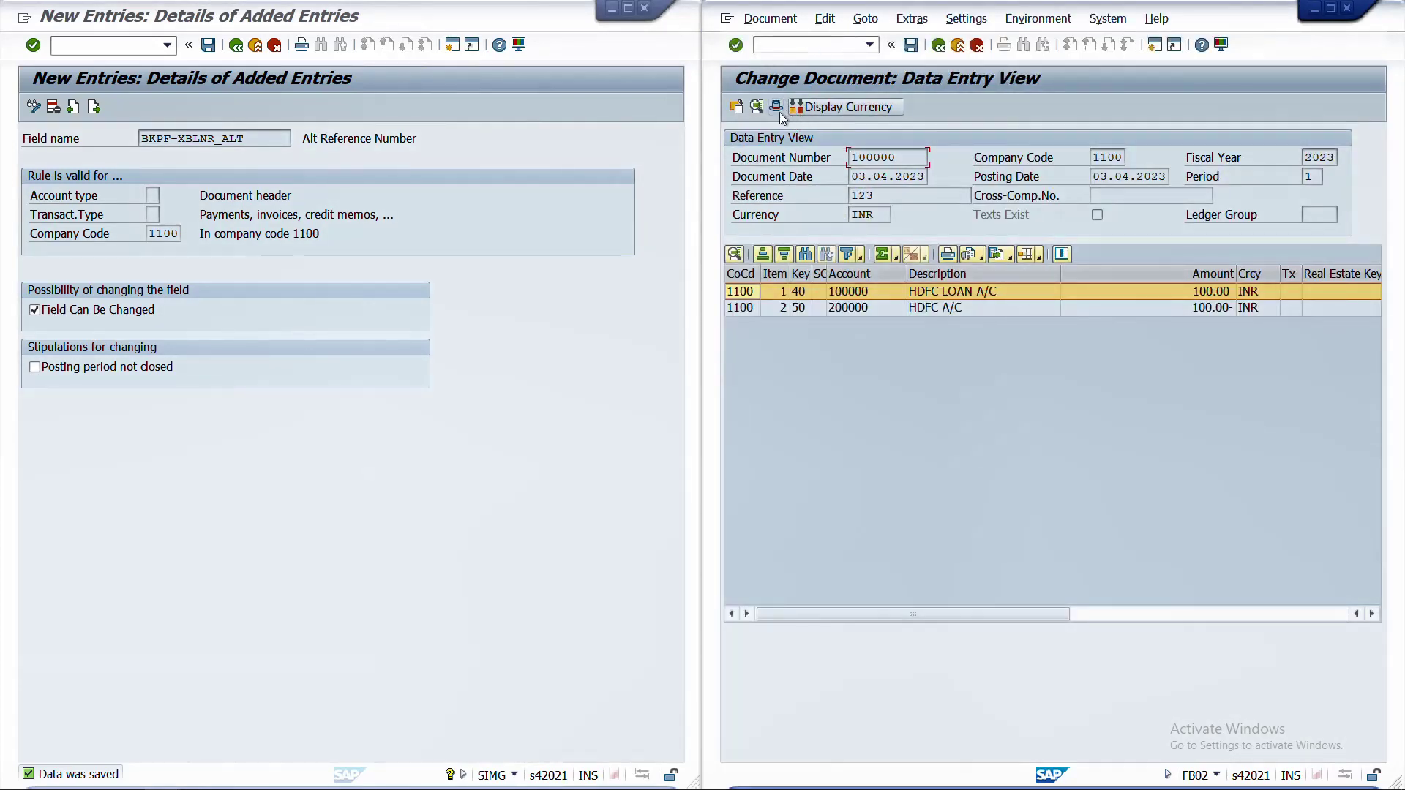
left_click(777, 108)
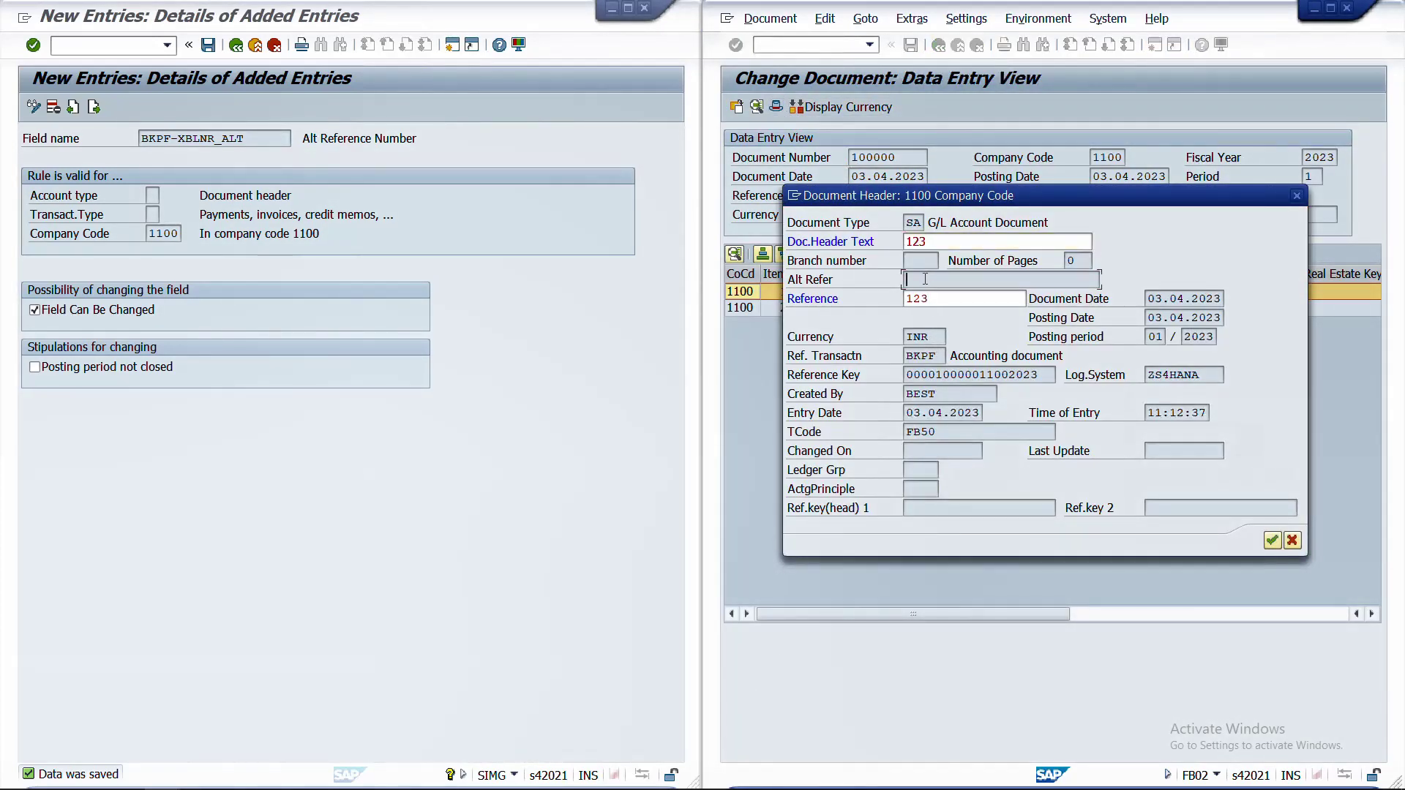
double_click(927, 284)
left_click(926, 281)
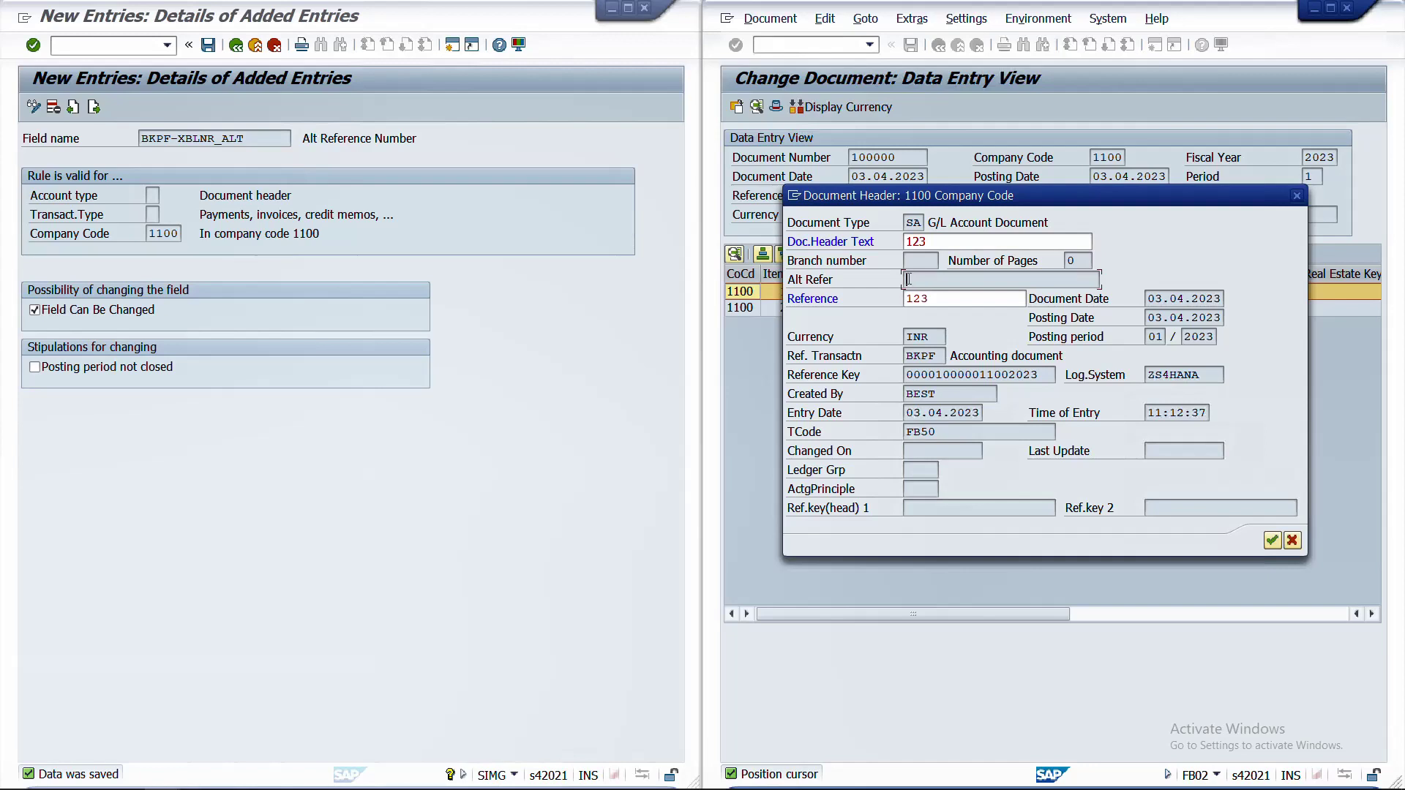
left_click(1296, 540)
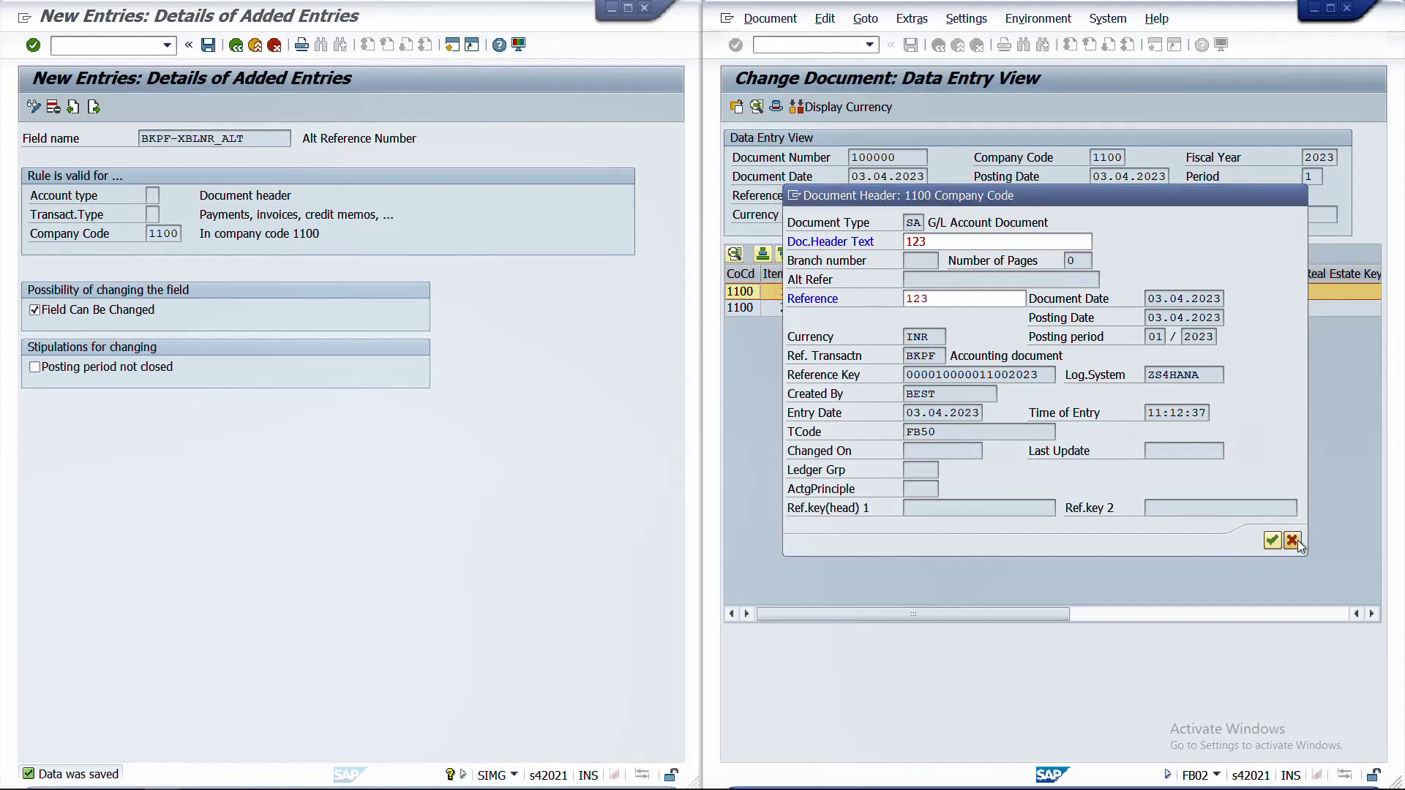
Step: Return from the header rules to the implementation guide and open Document Change Rules, Line Item
left_click(514, 415)
key("F3")
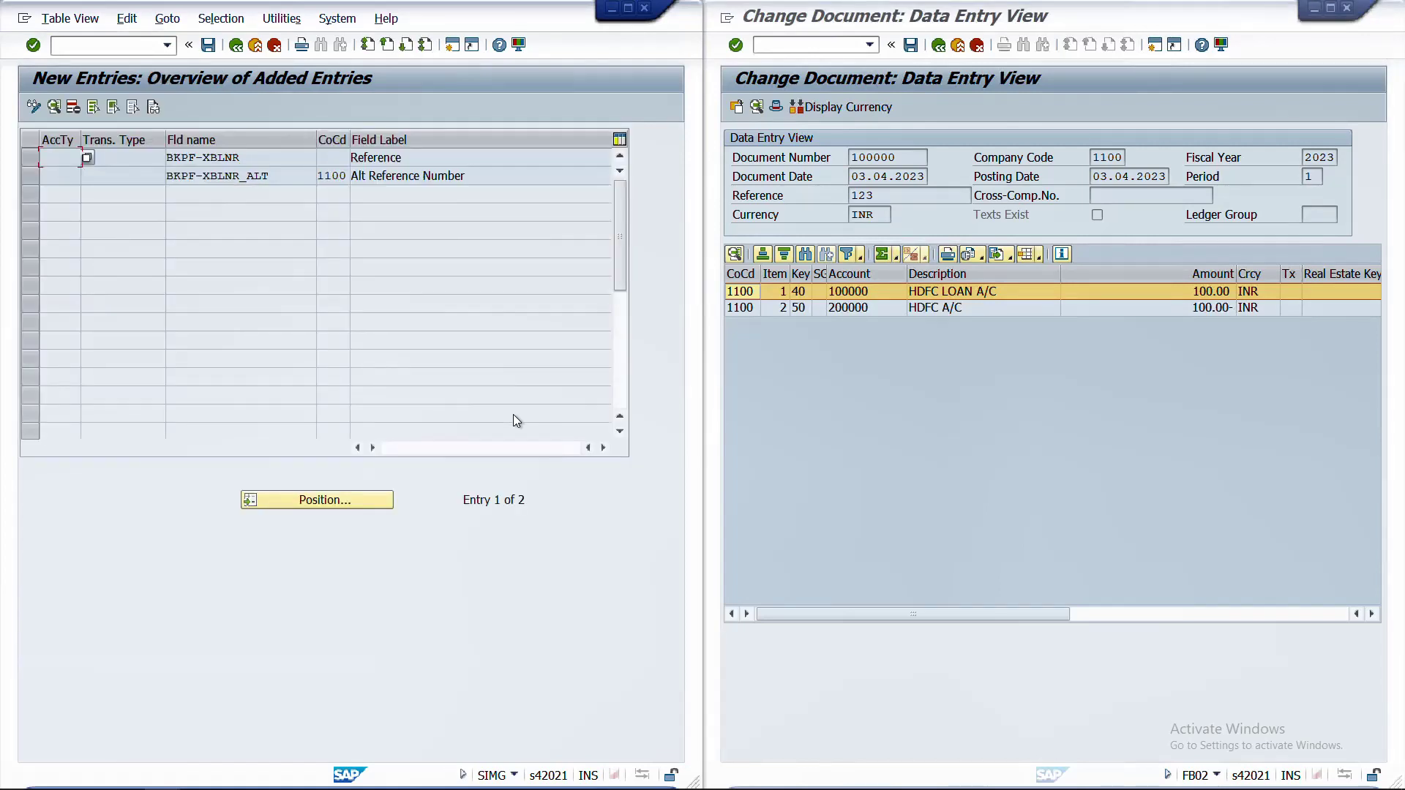
key("F3")
key("F3")
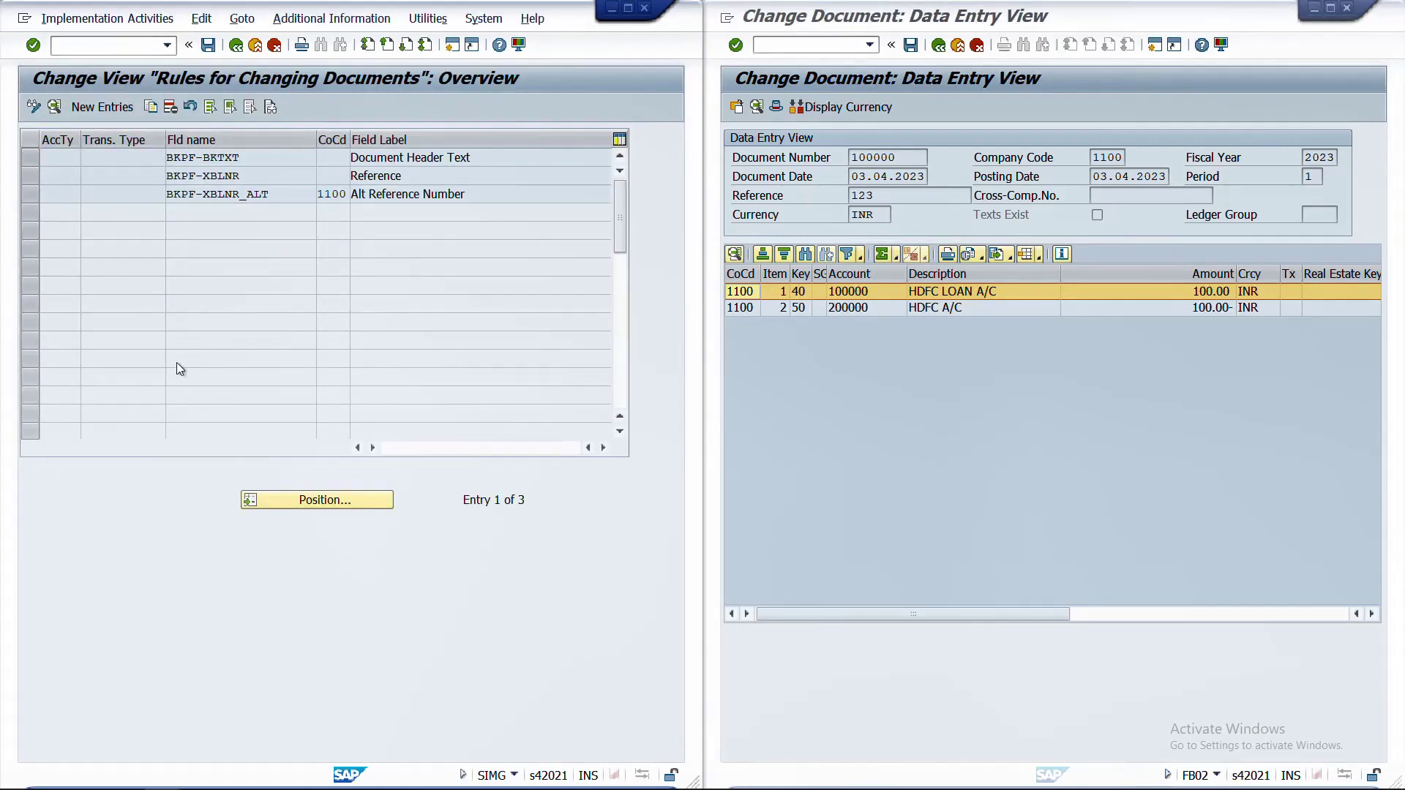
left_click(234, 545)
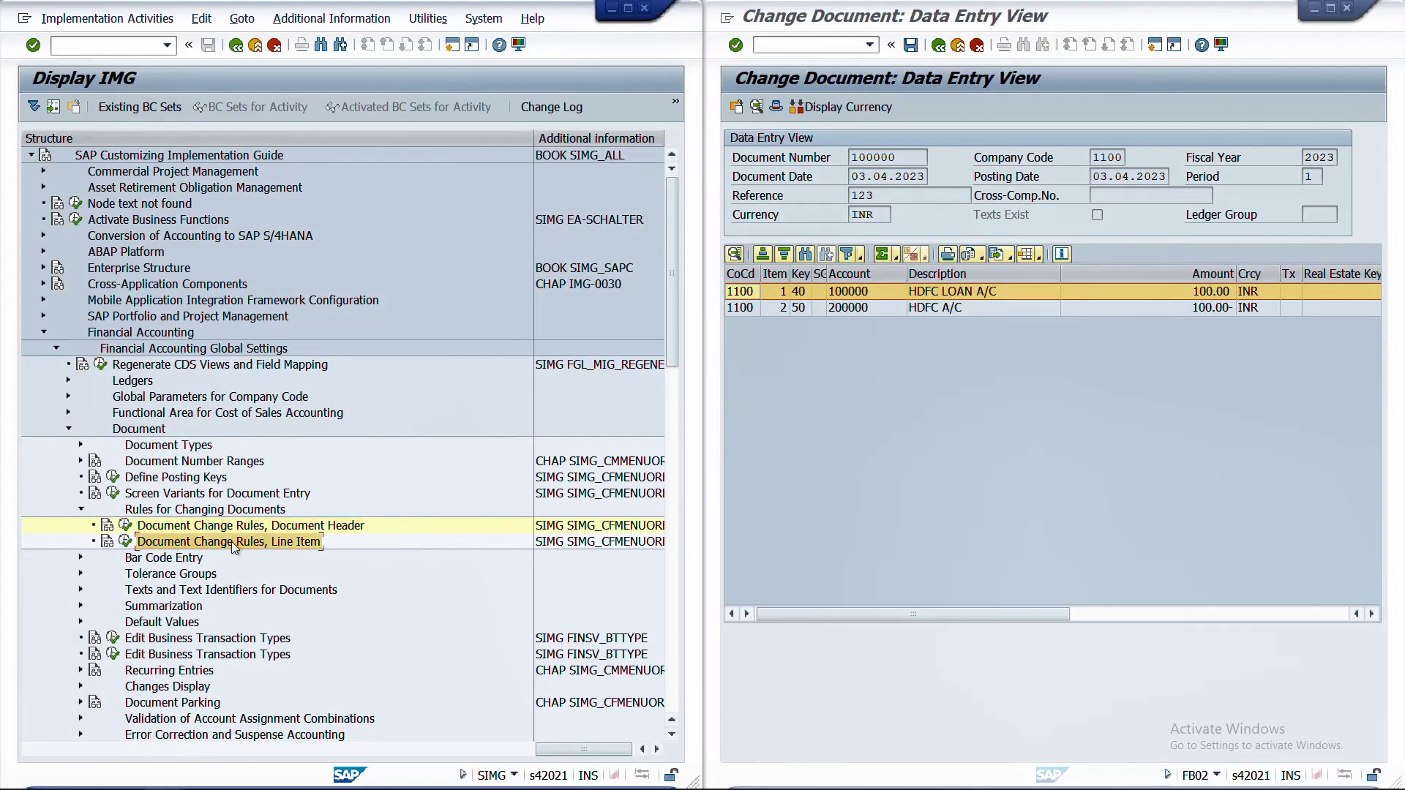
left_click(125, 541)
Step: Reopen the same document for fiscal year 2023 in FB02 and check the Value date field of line item 1
left_click(850, 339)
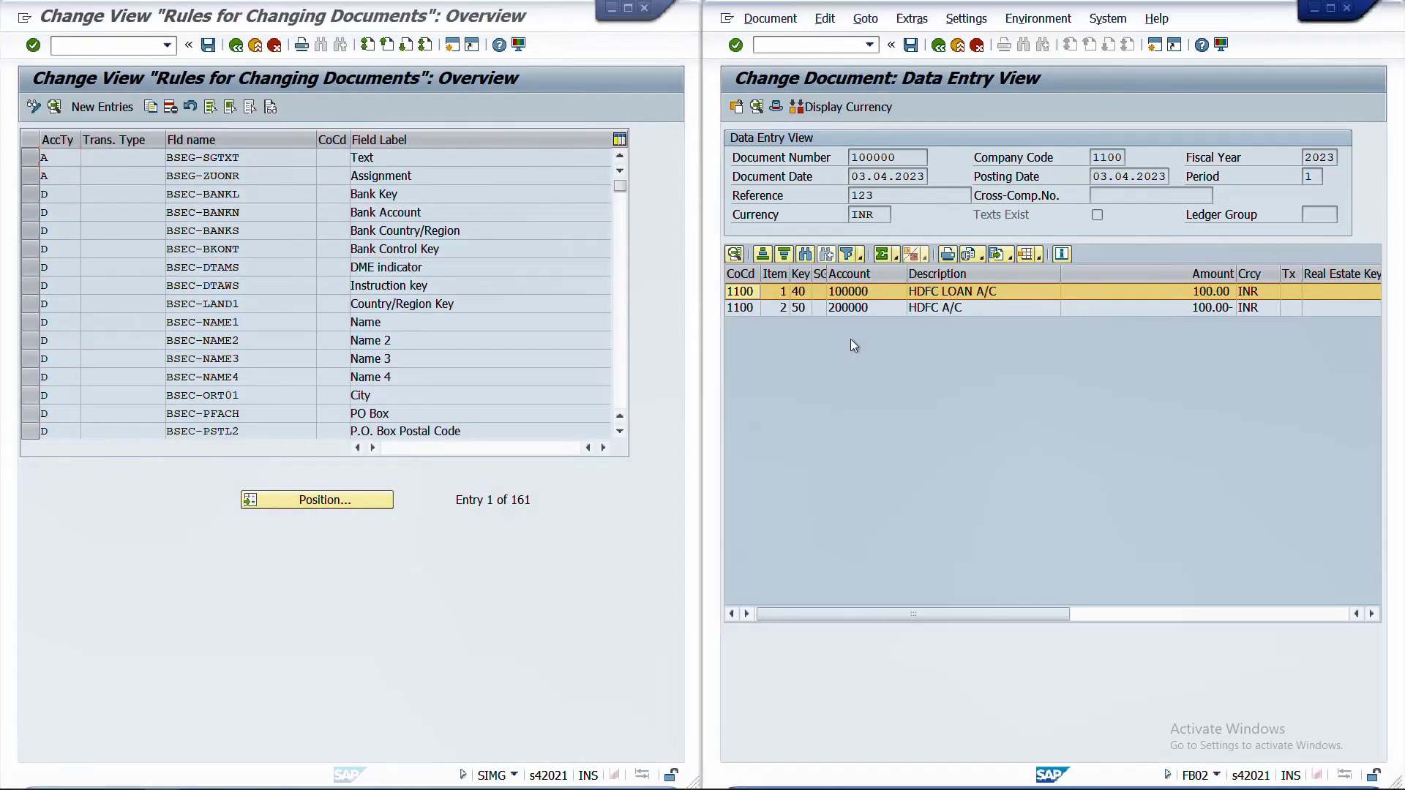
key("F3")
key("Return")
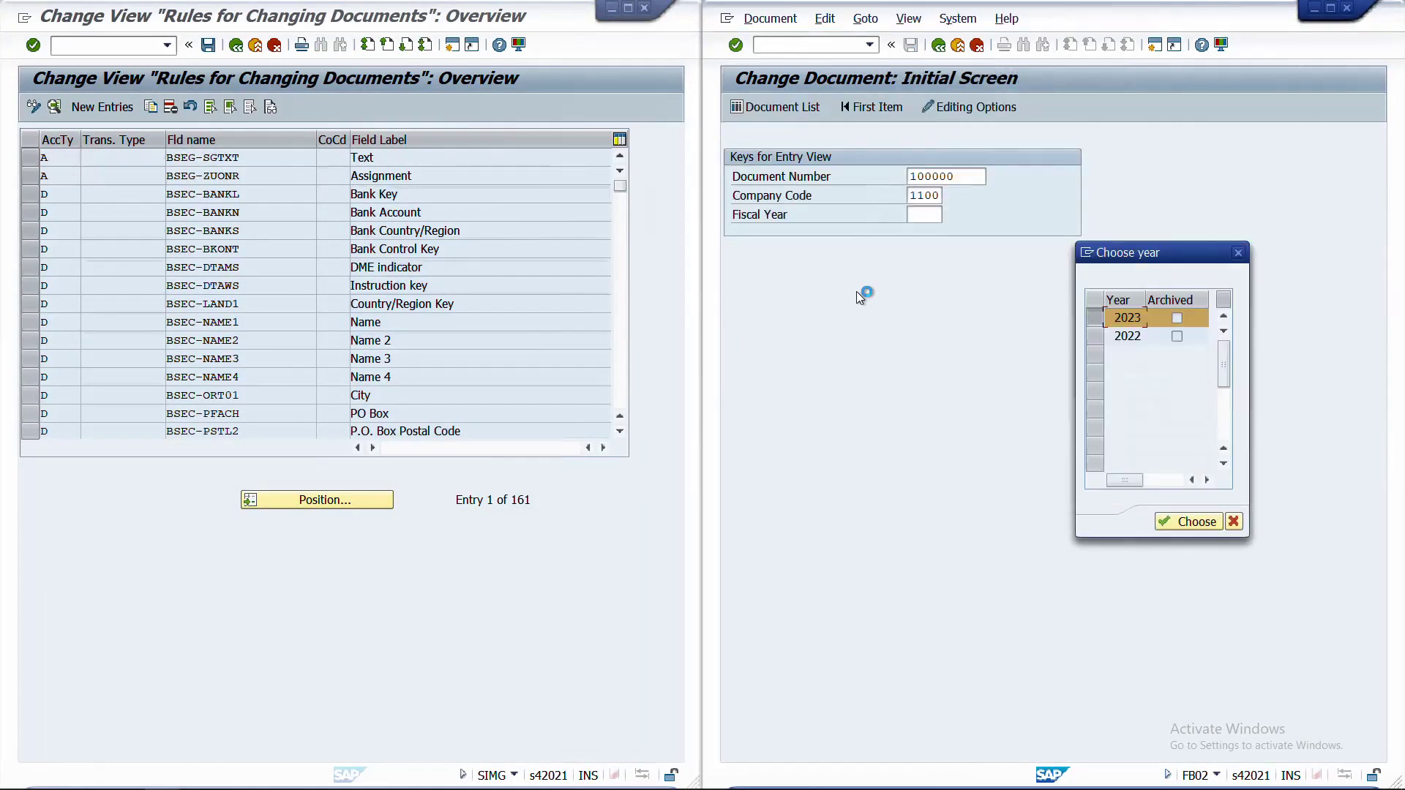
key("Return")
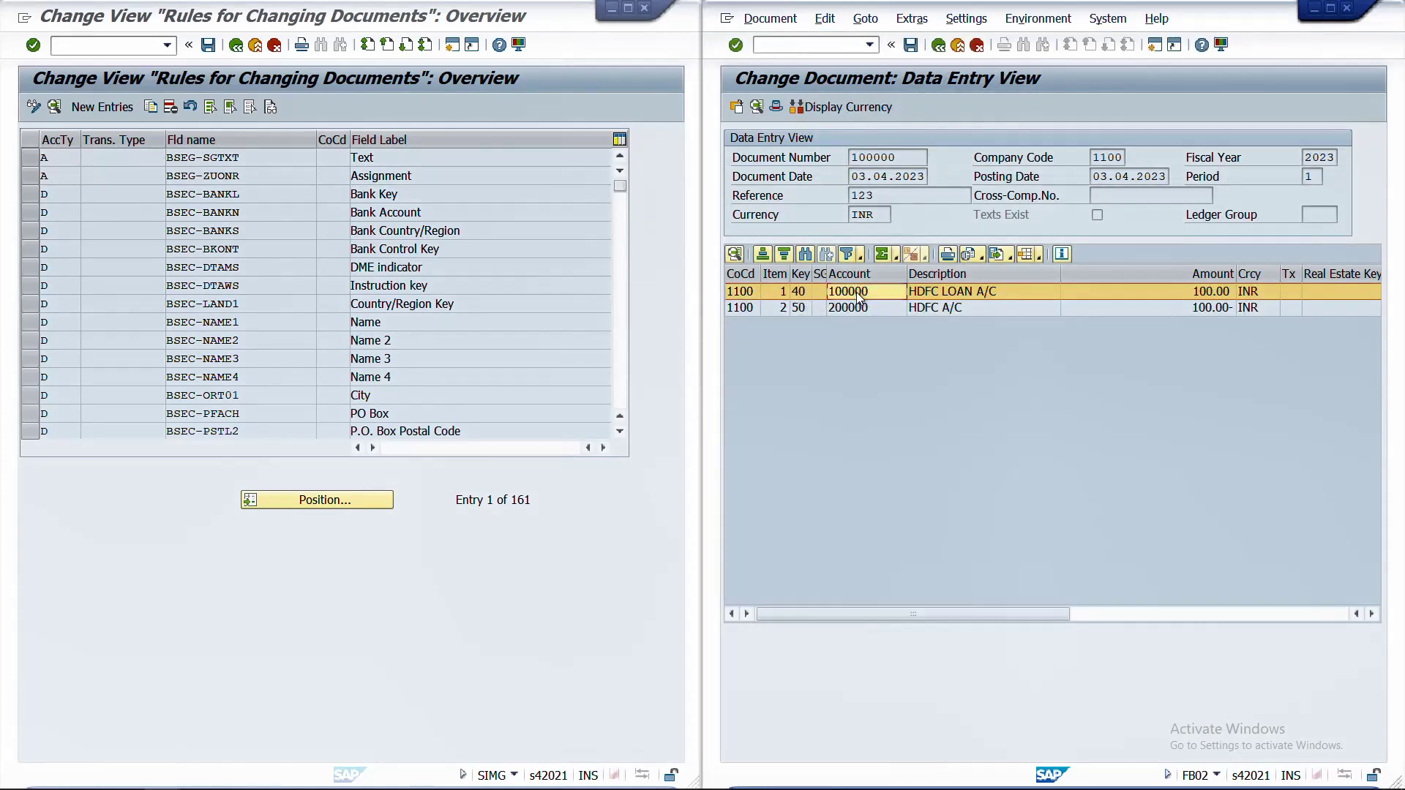
double_click(856, 292)
left_click(912, 308)
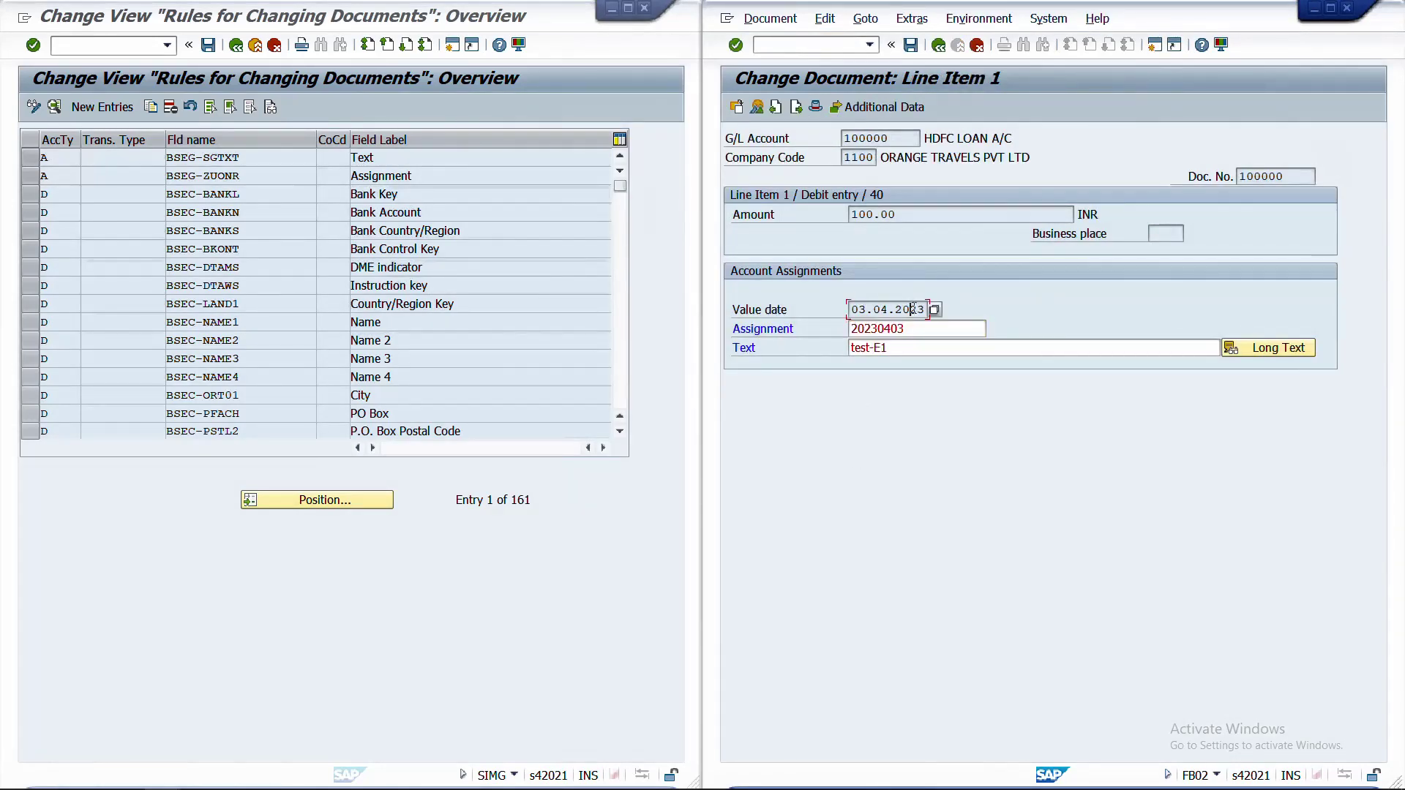
left_click_drag(923, 310, 843, 316)
Step: Start a new line item change rule and copy the technical field name VALUT from the Value date field's technical information
left_click(314, 331)
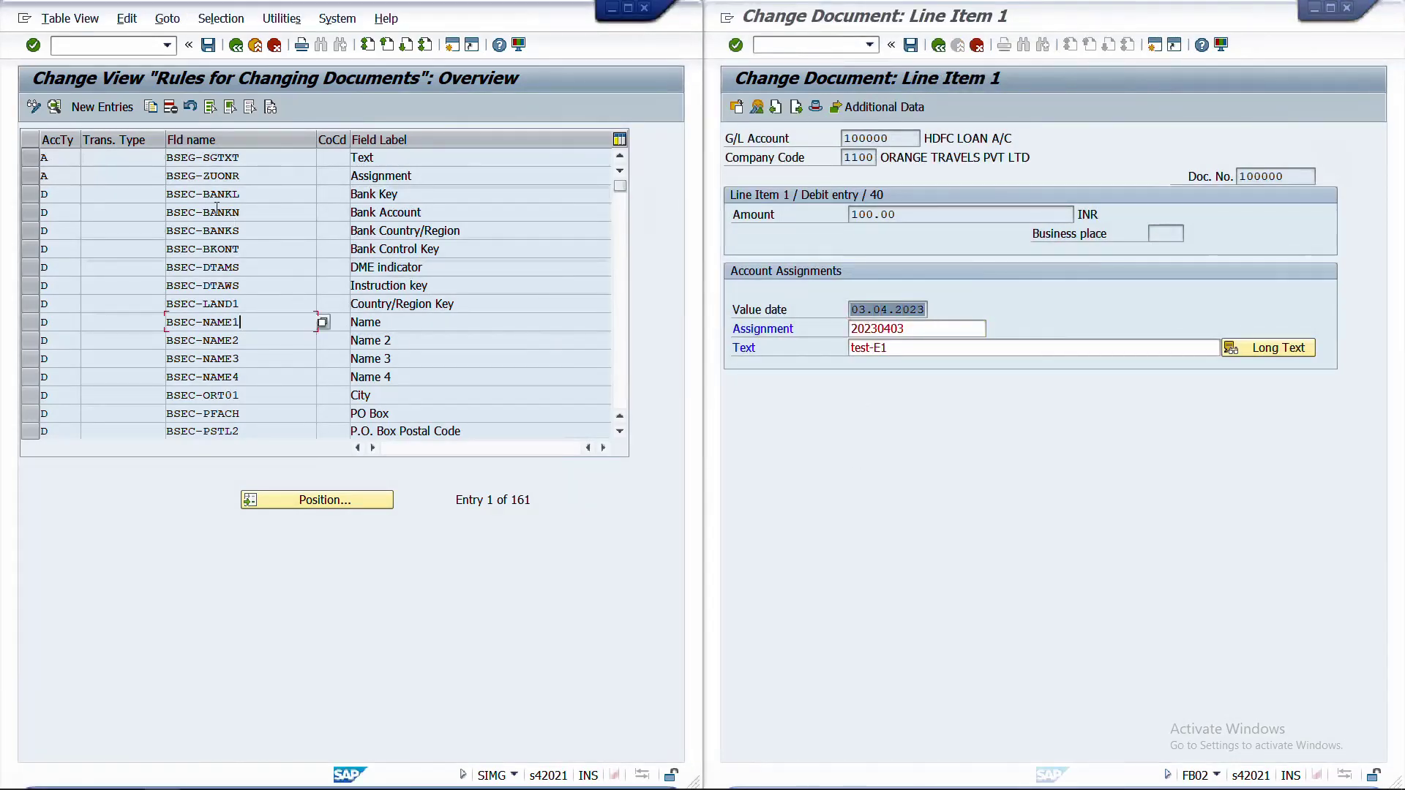
left_click(103, 107)
left_click(888, 309)
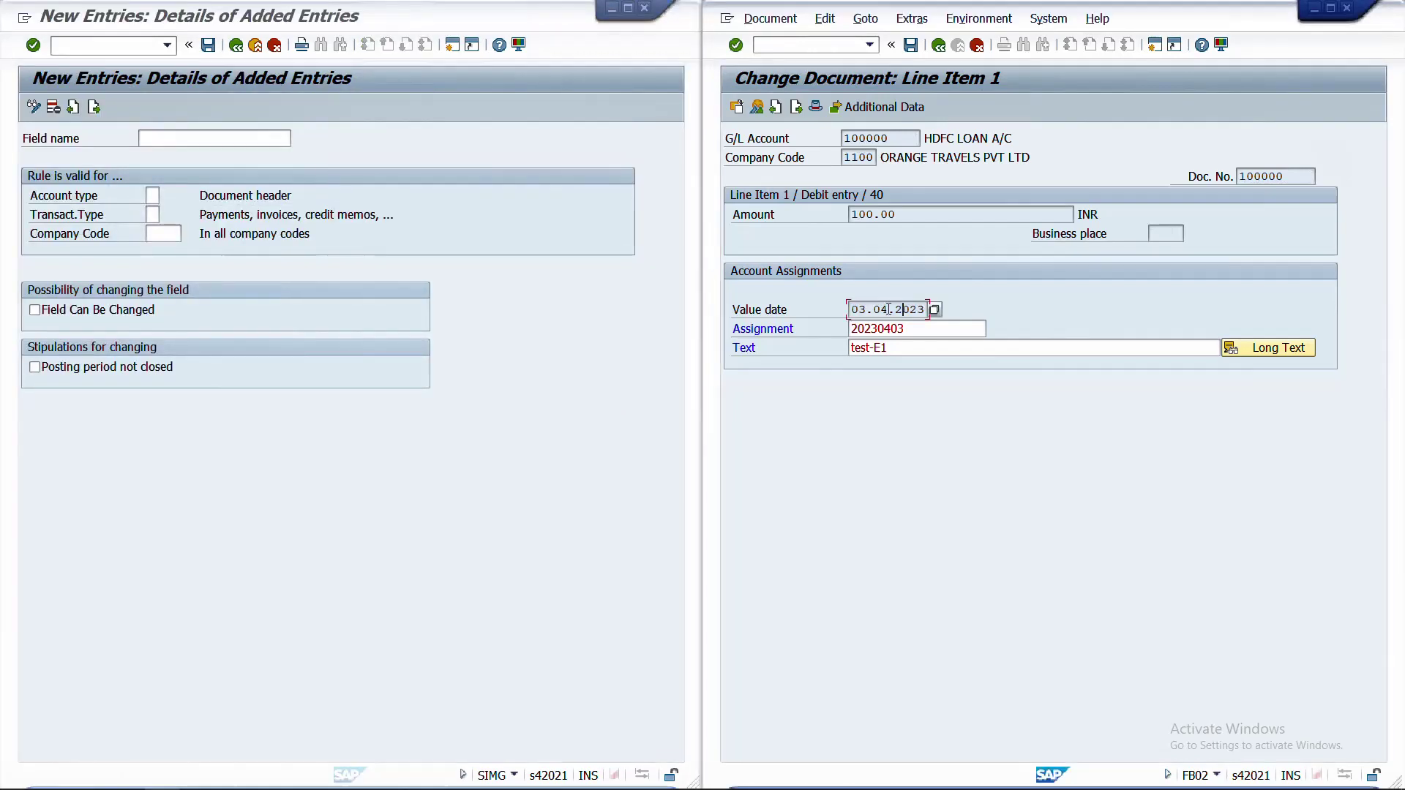
key("F1")
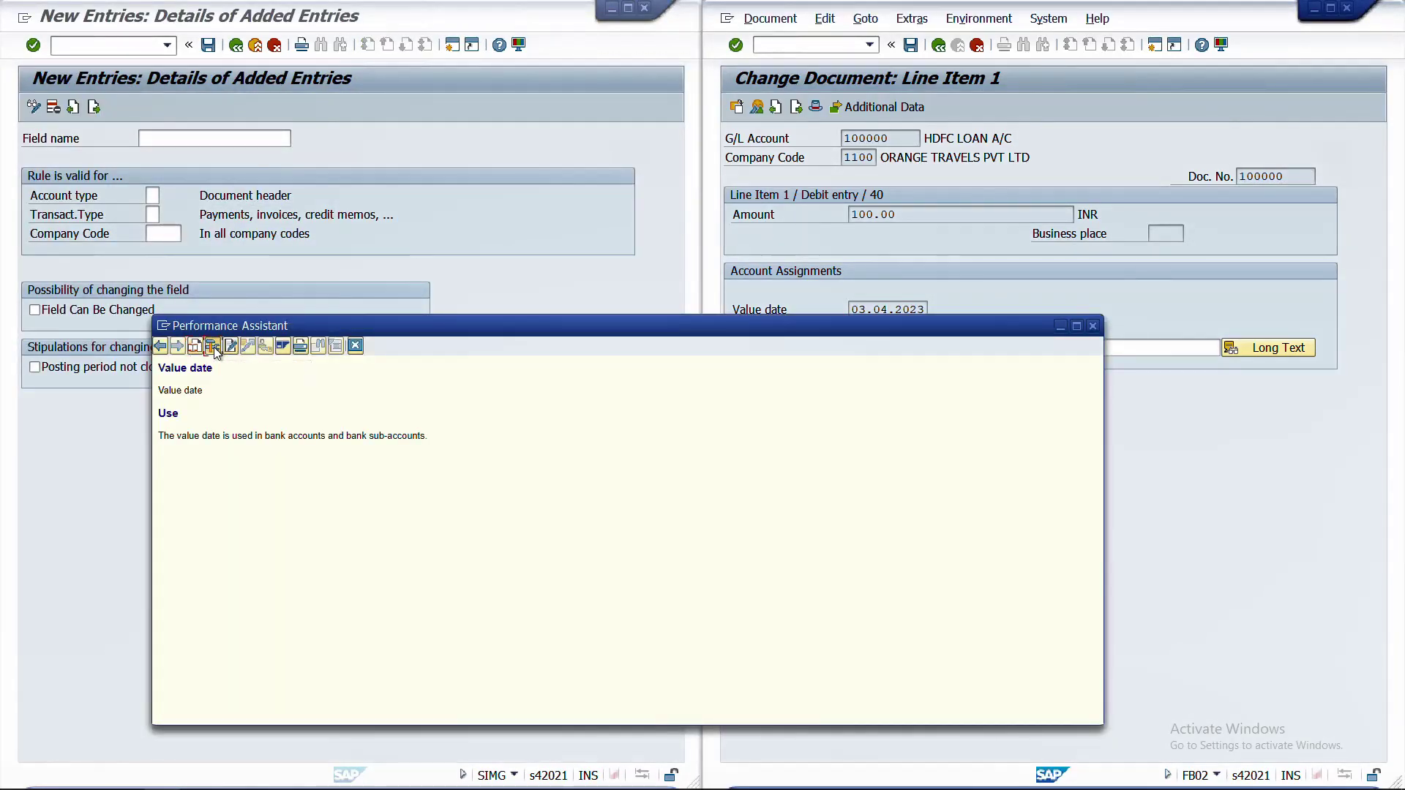
left_click(214, 346)
double_click(948, 511)
key("ctrl+c")
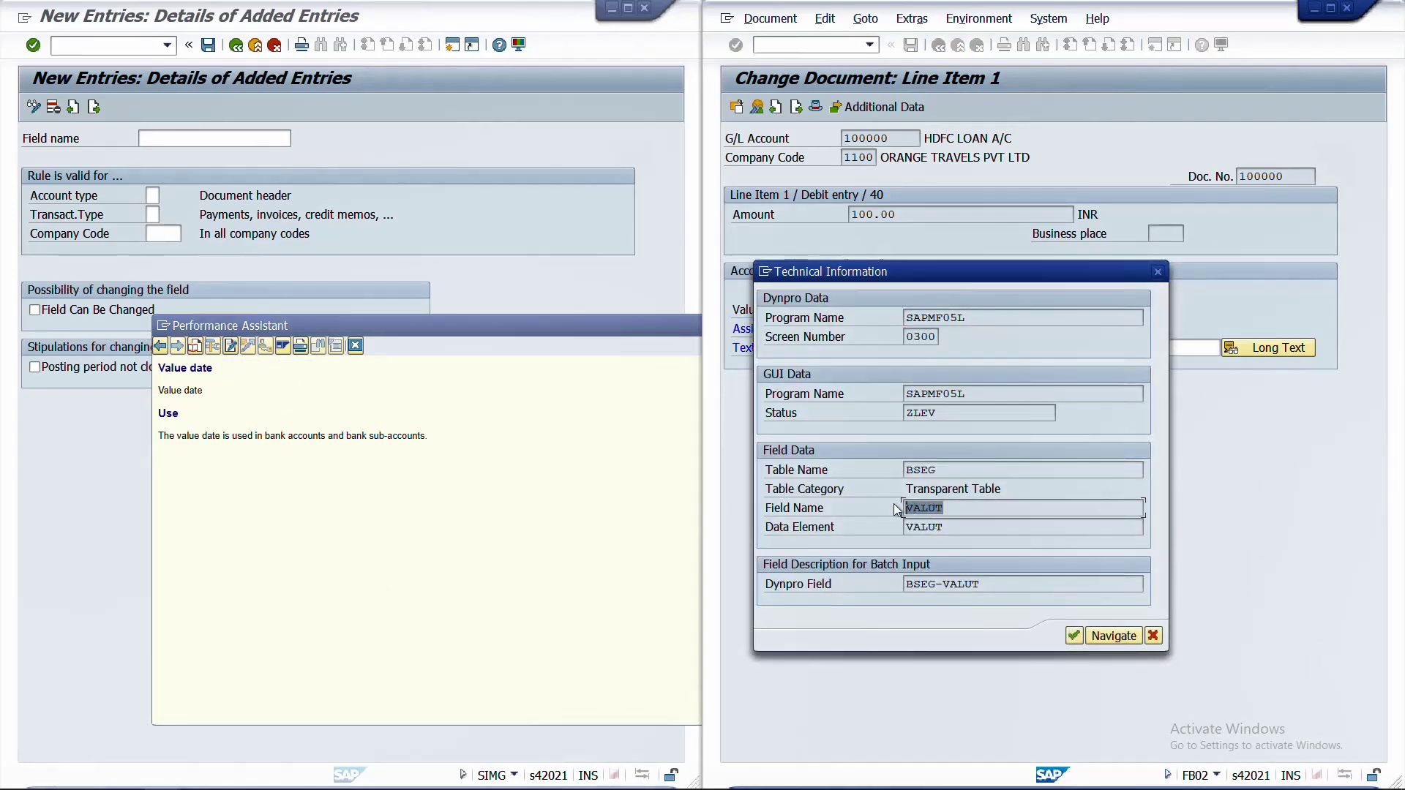
left_click(1153, 635)
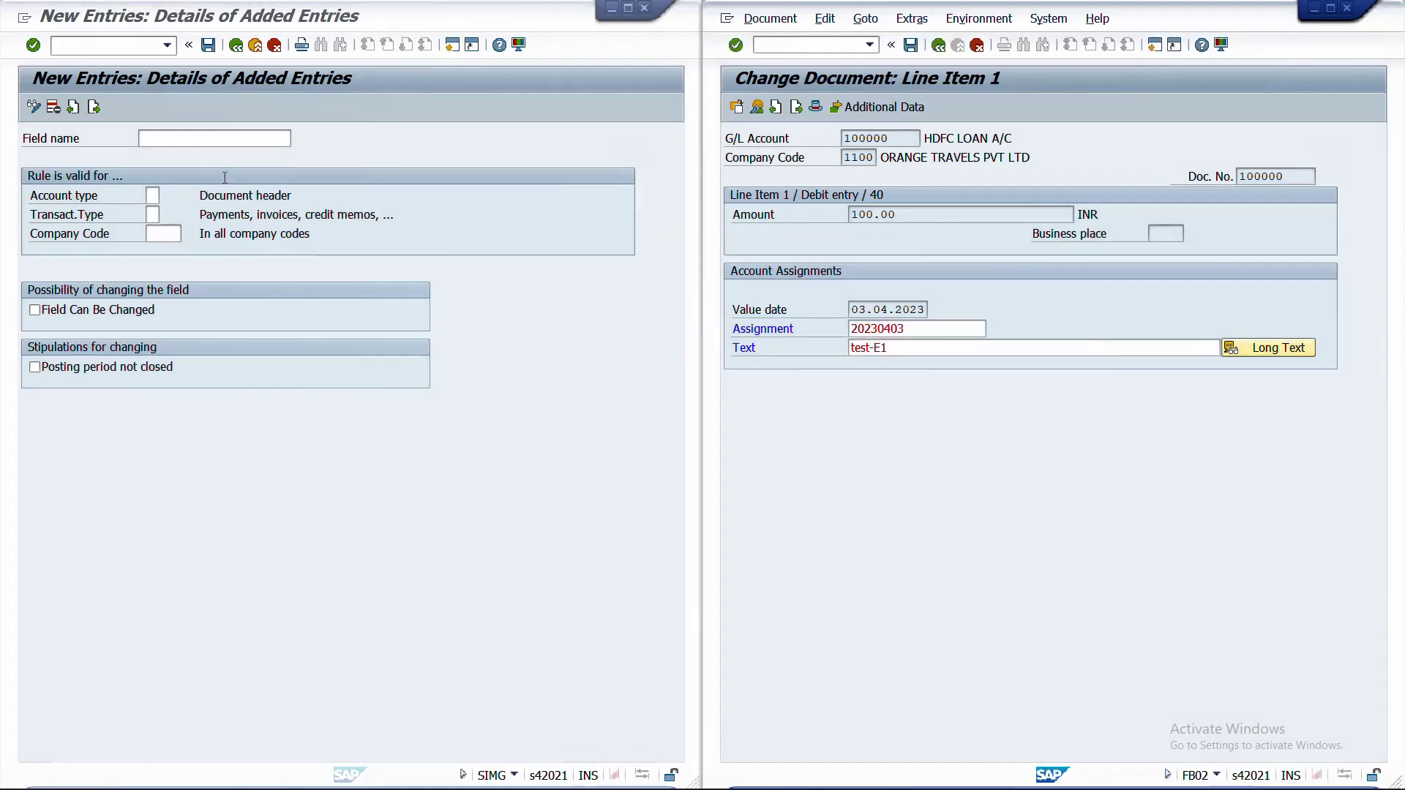
left_click(355, 345)
Step: Set the new rule's field name to BSEG-VALUT and its account type to S for G/L accounts
left_click(217, 141)
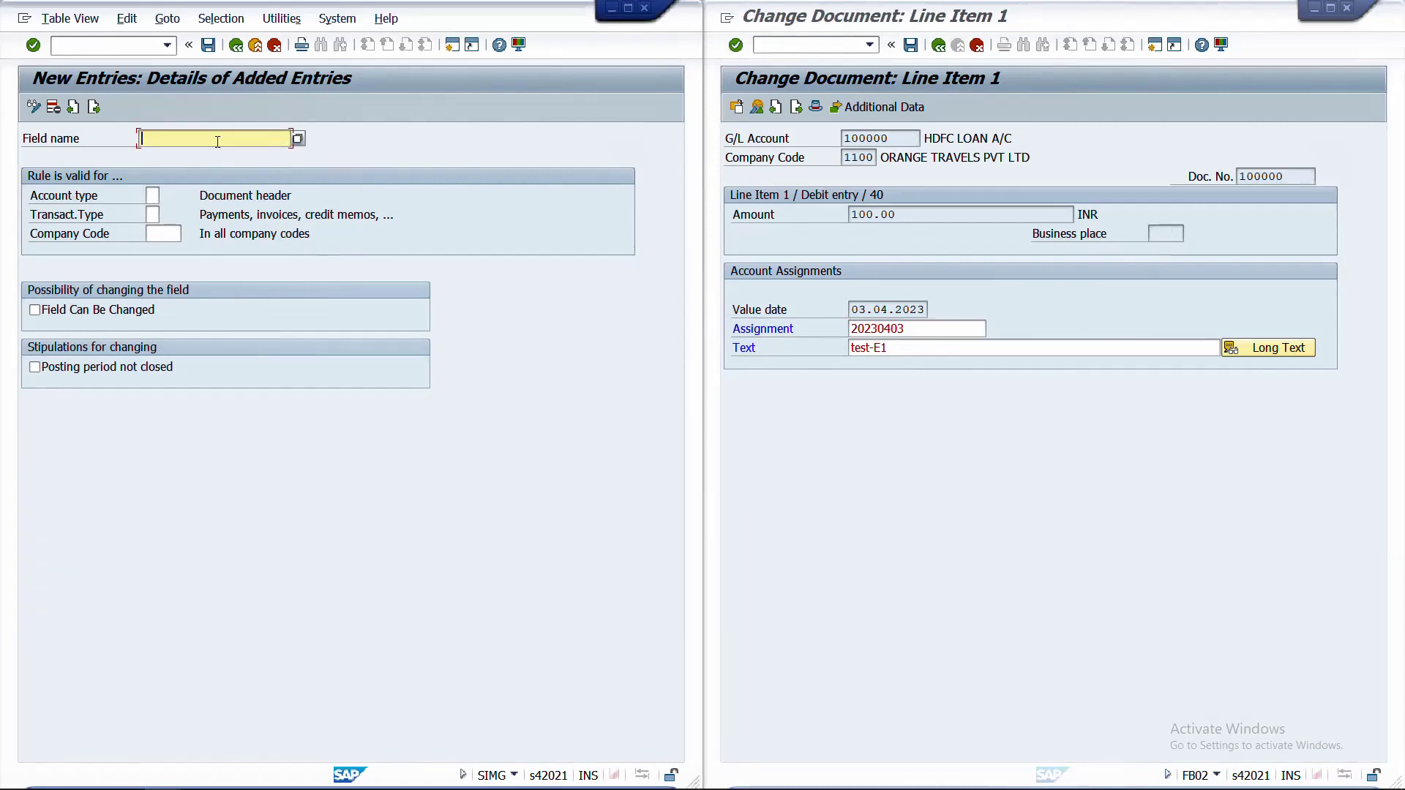
type("BSEG-")
key("ctrl+v")
left_click(151, 196)
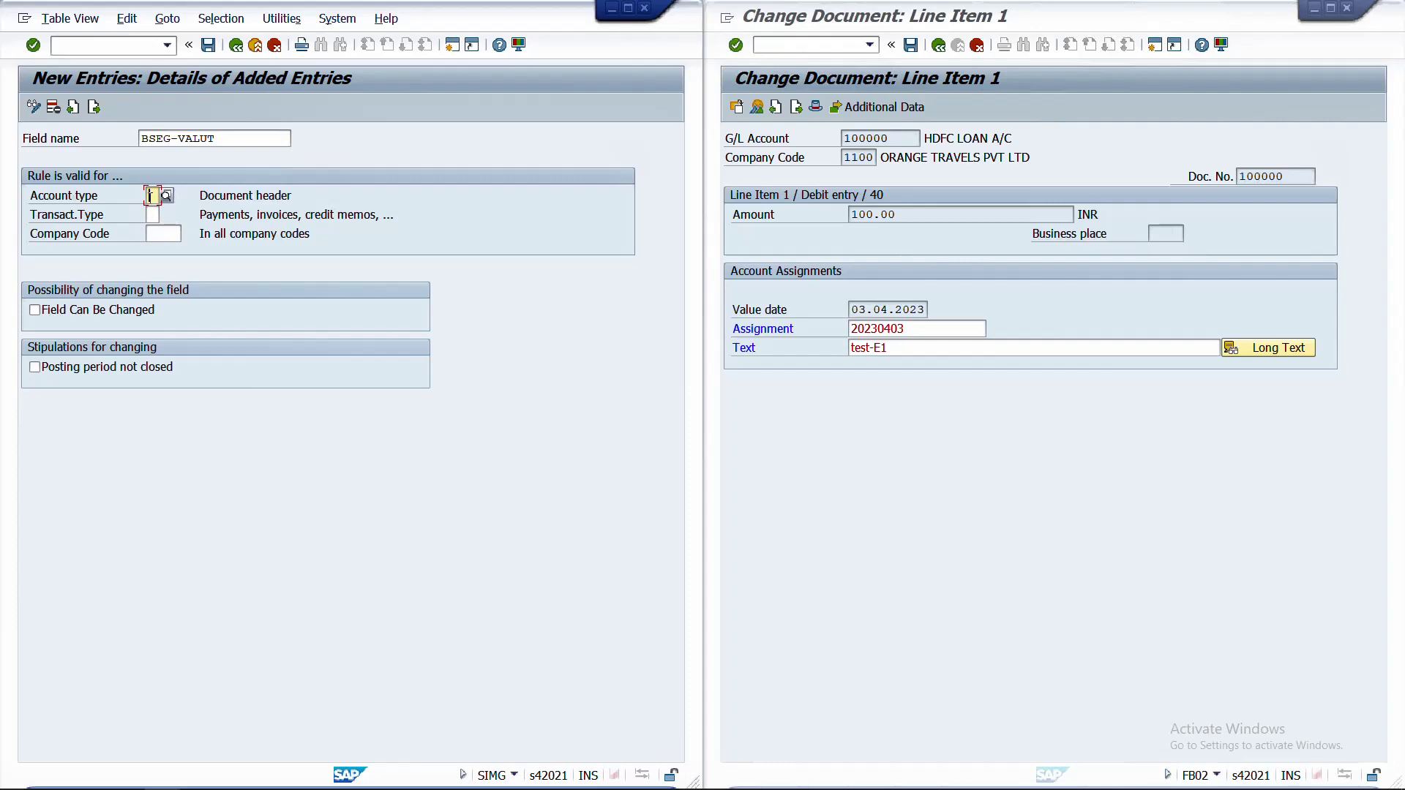
key("F4")
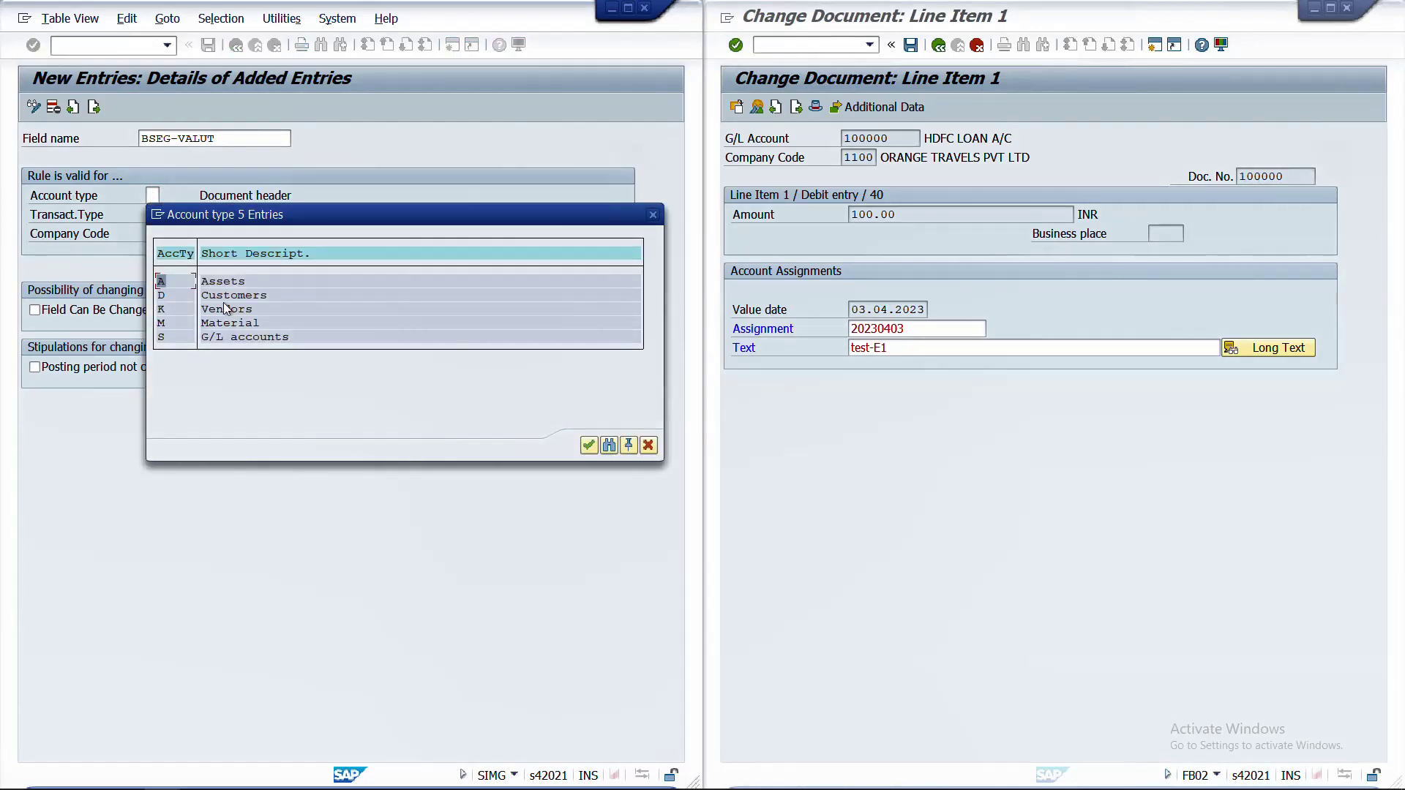
double_click(233, 337)
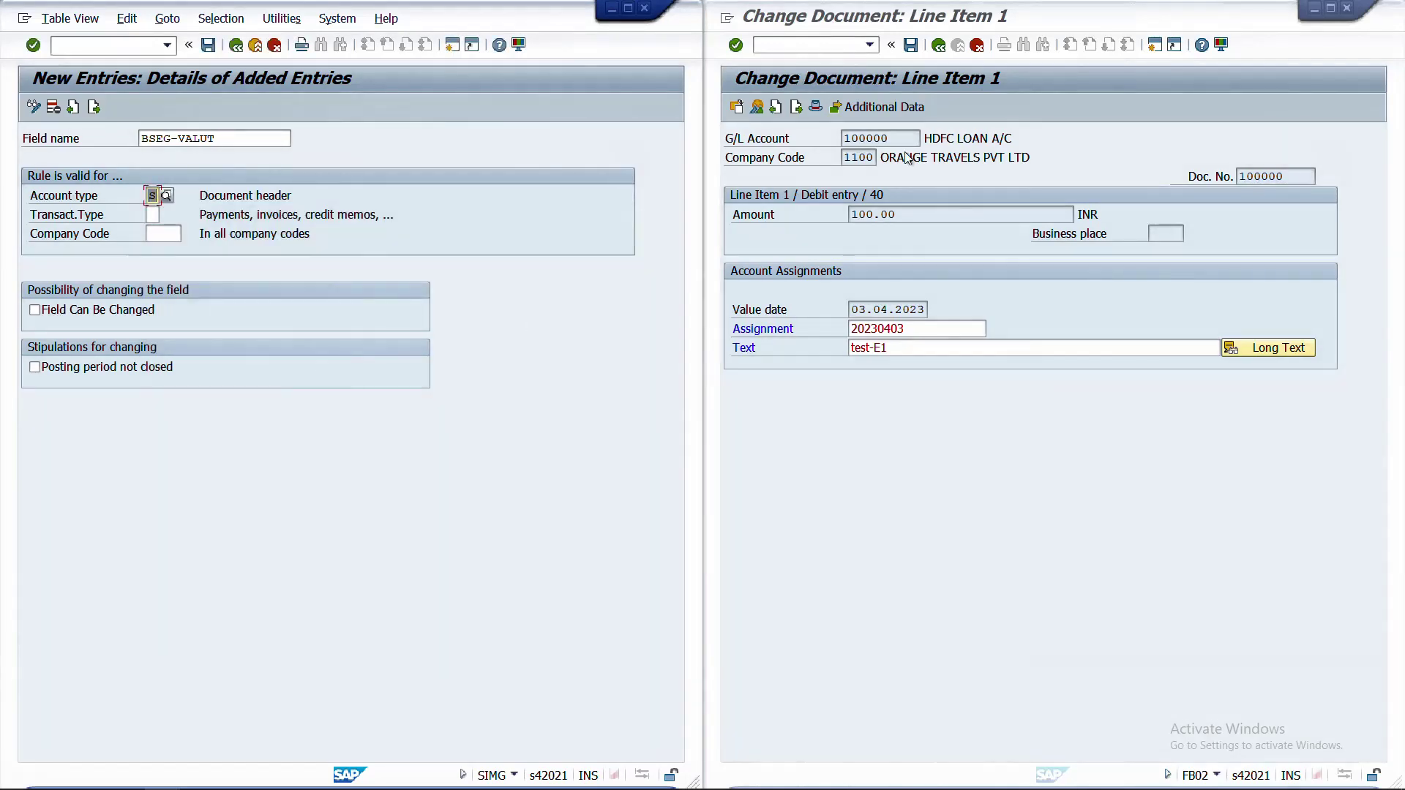
left_click(827, 138)
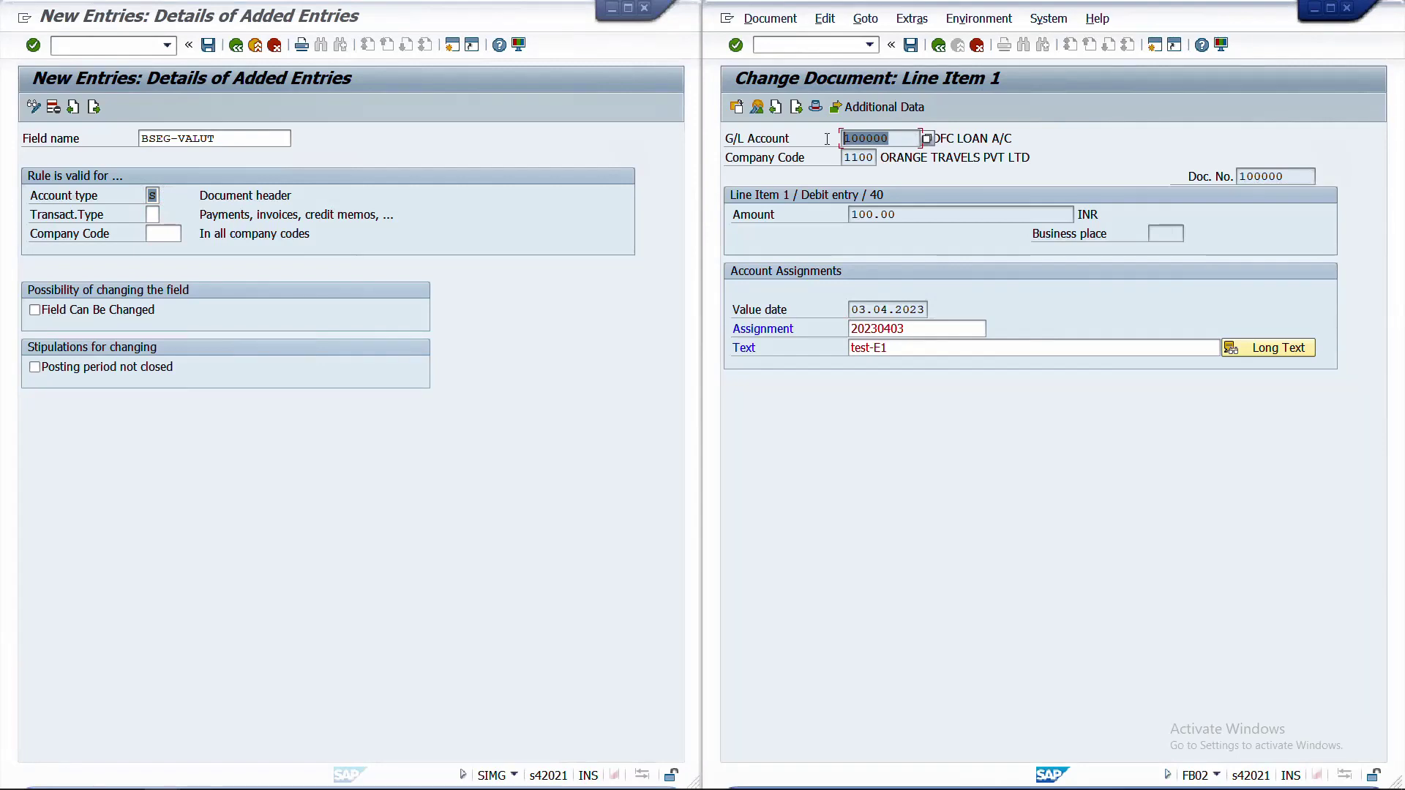
left_click(153, 214)
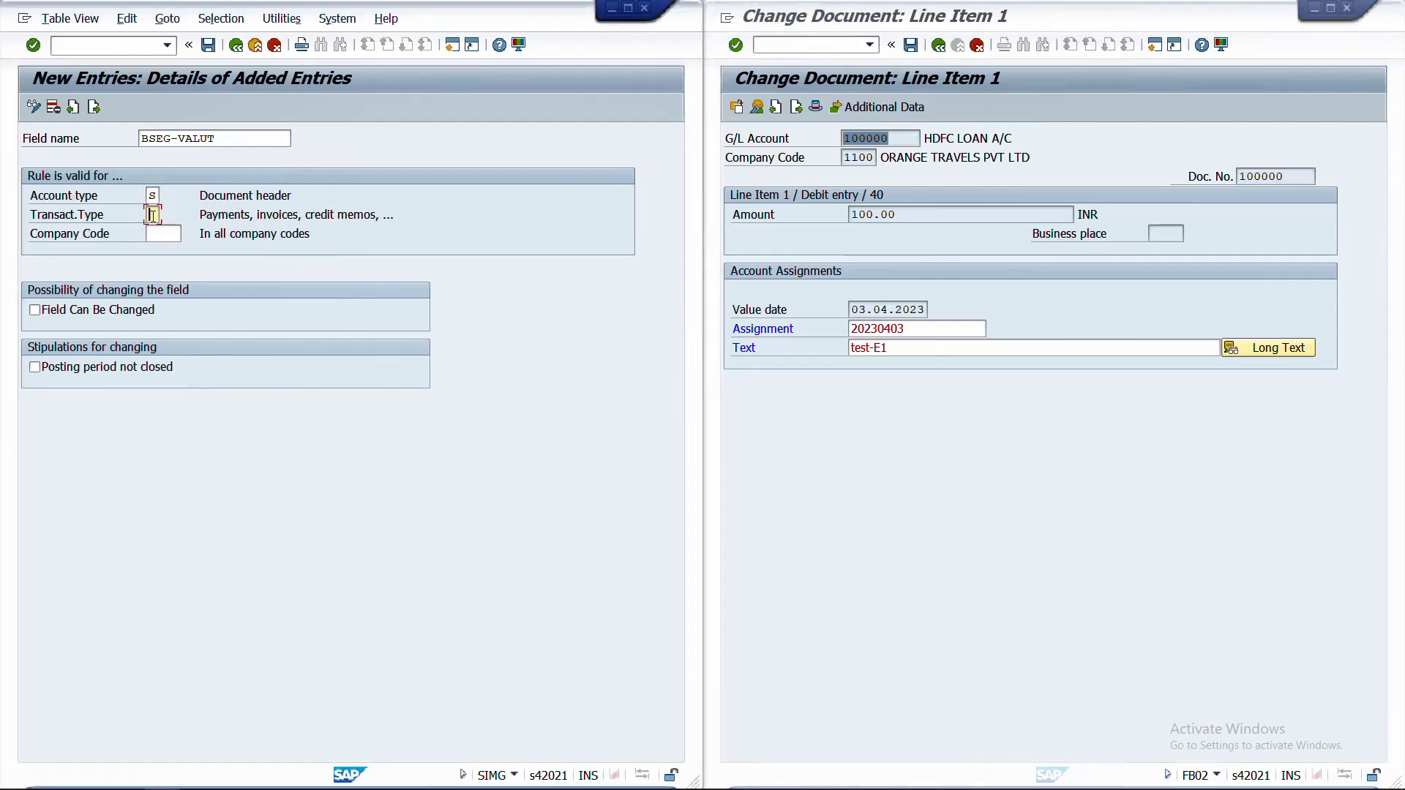
left_click(157, 234)
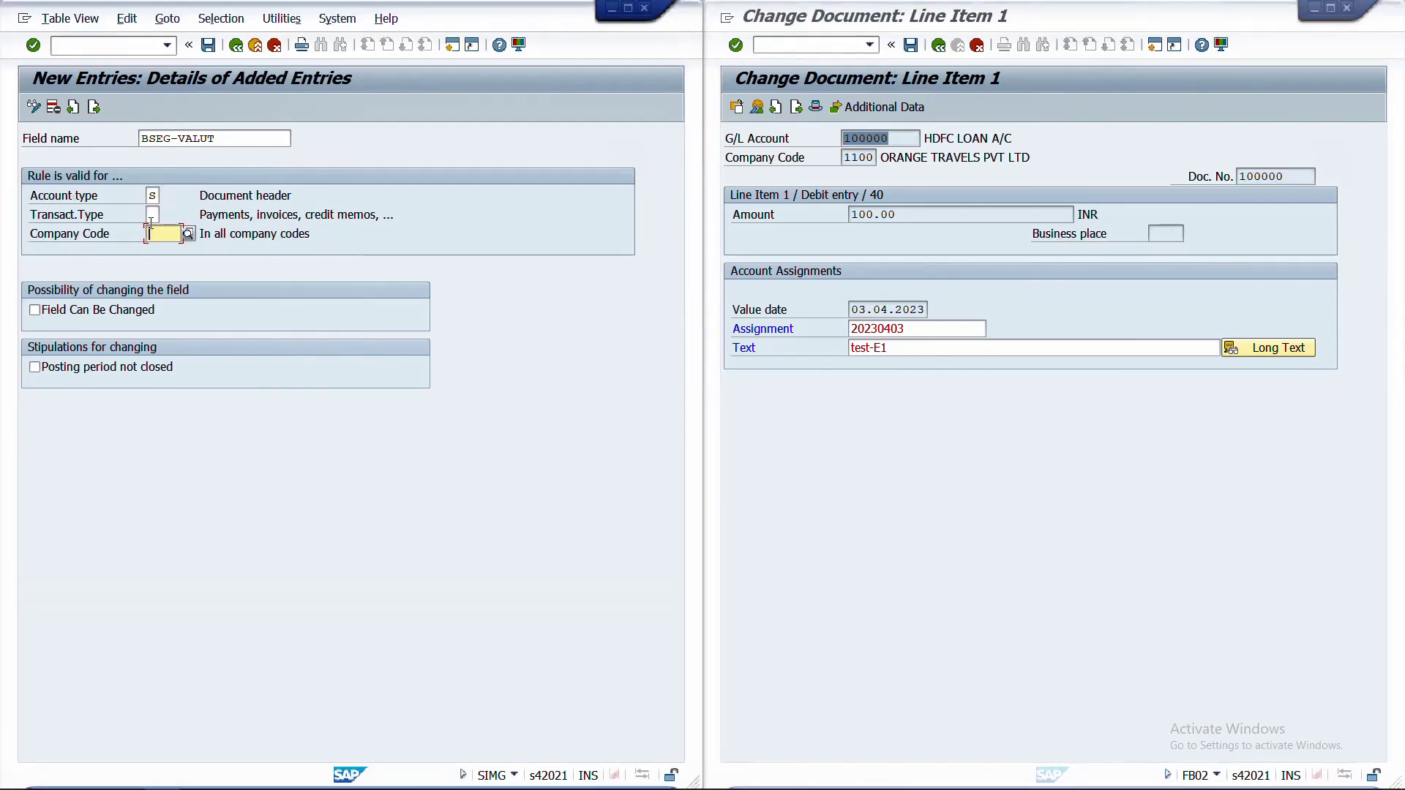
key("shift+Tab")
left_click(174, 237)
left_click(150, 214)
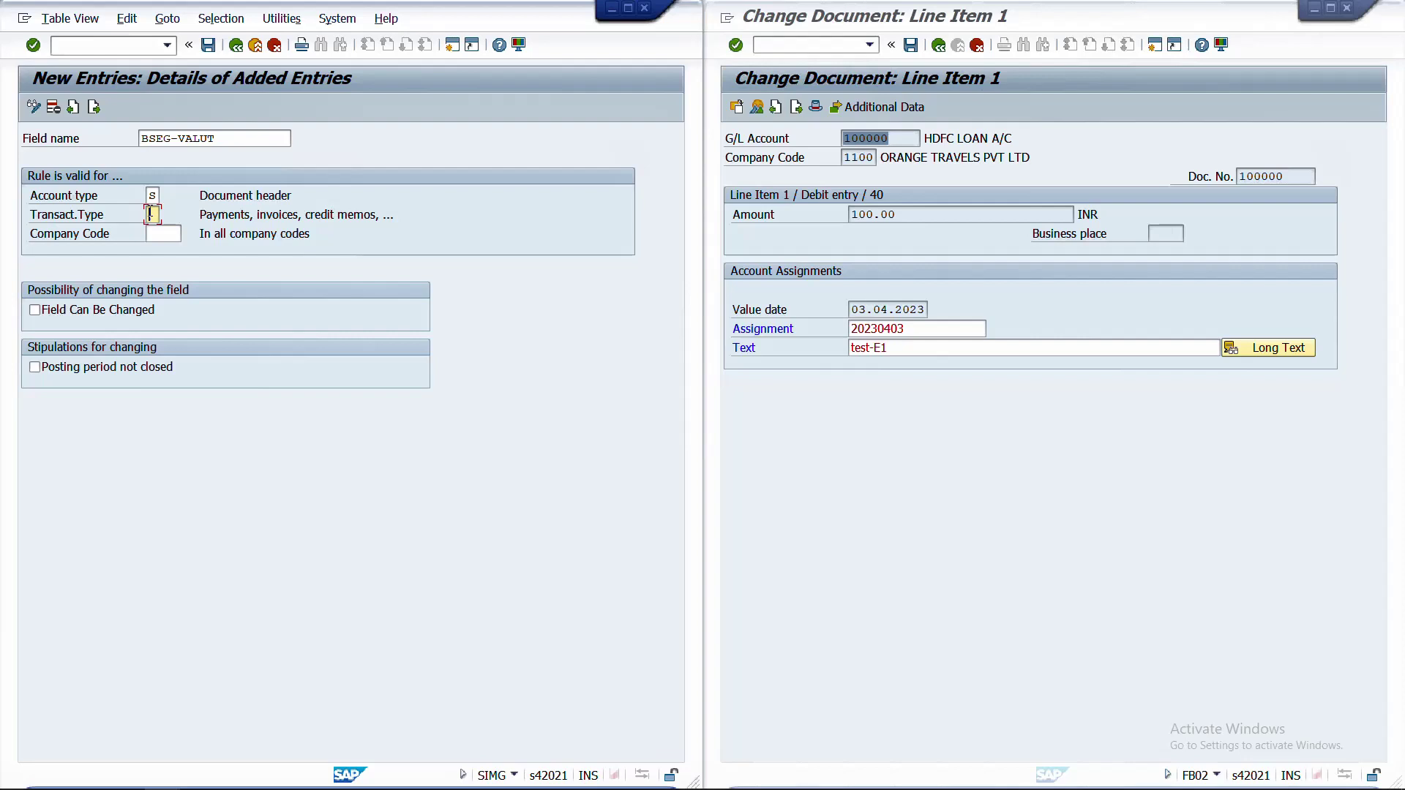
right_click(103, 218)
left_click(60, 211)
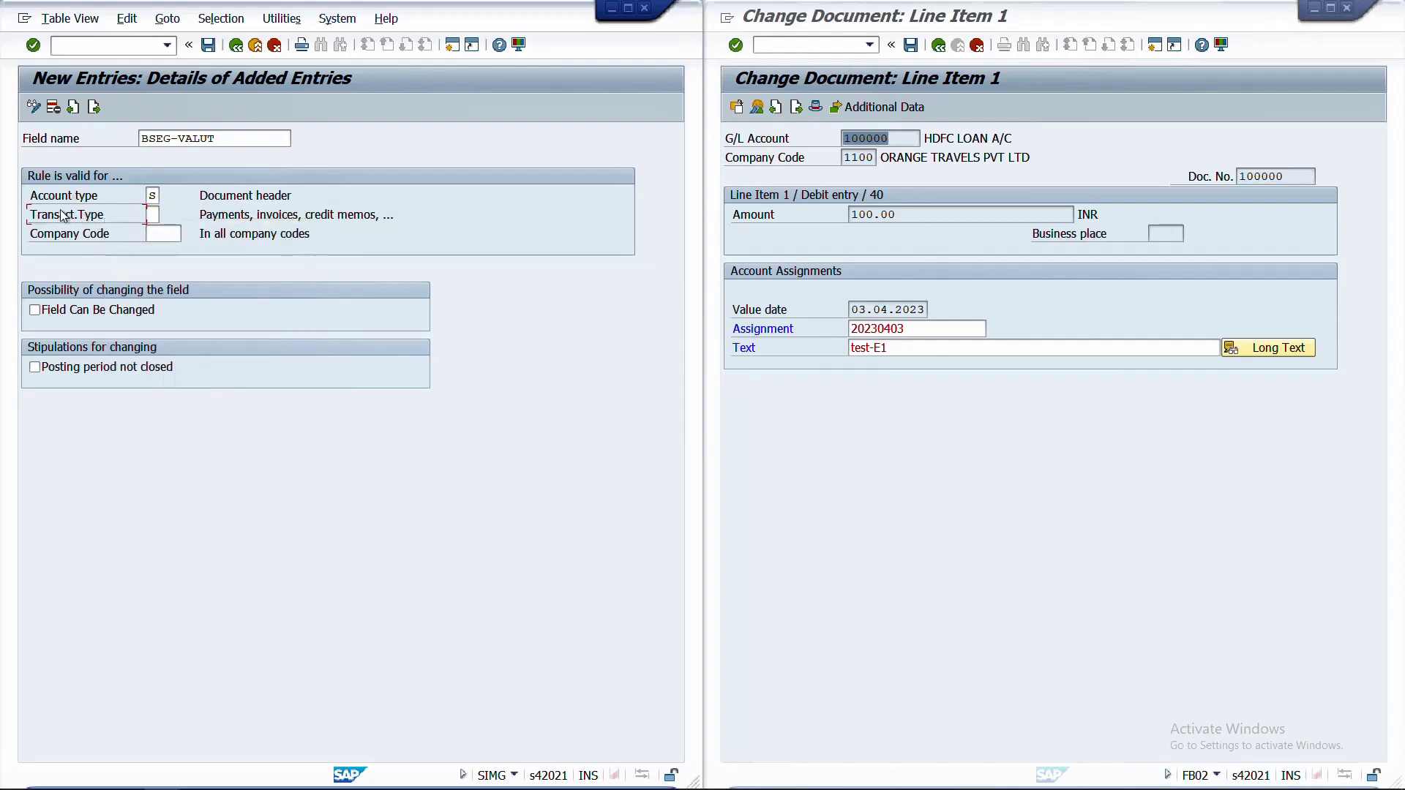
left_click(152, 214)
type("A")
key("BackSpace")
type("W")
left_click_drag(219, 138, 107, 137)
left_click(153, 214)
key("BackSpace")
Step: Allow the BSEG-VALUT field to be changed in all company codes and save the rule
left_click(158, 235)
left_click(103, 311)
key("Return")
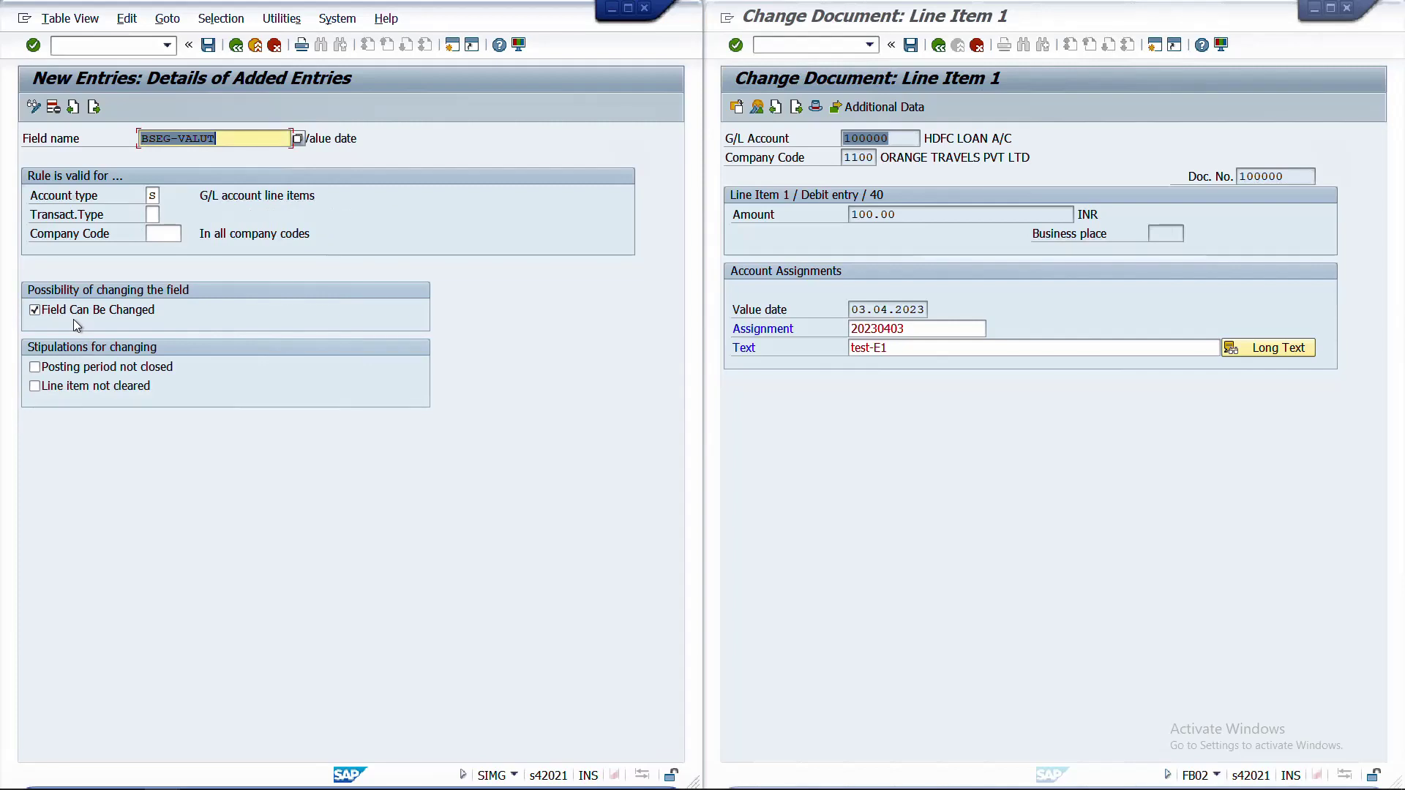
left_click(155, 195)
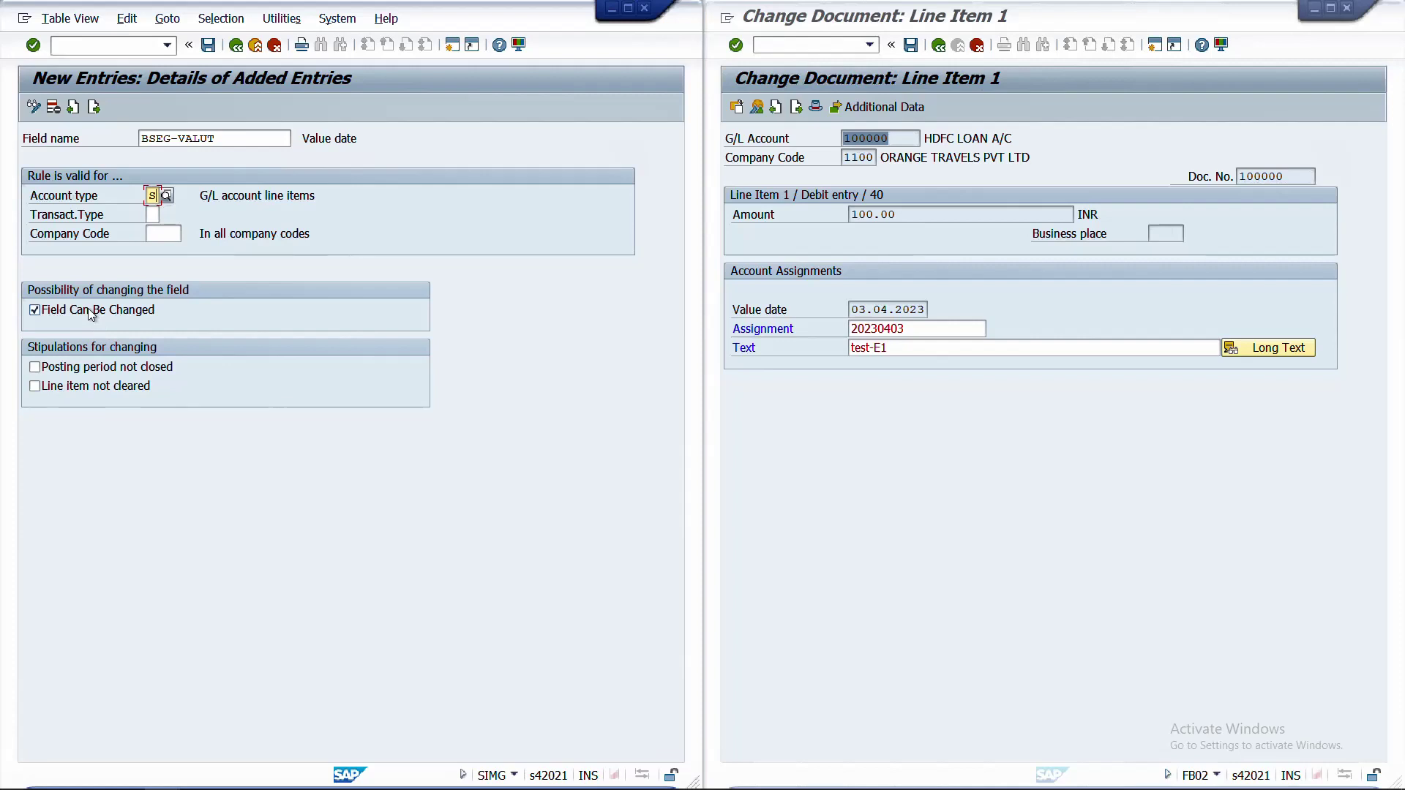
left_click(107, 390)
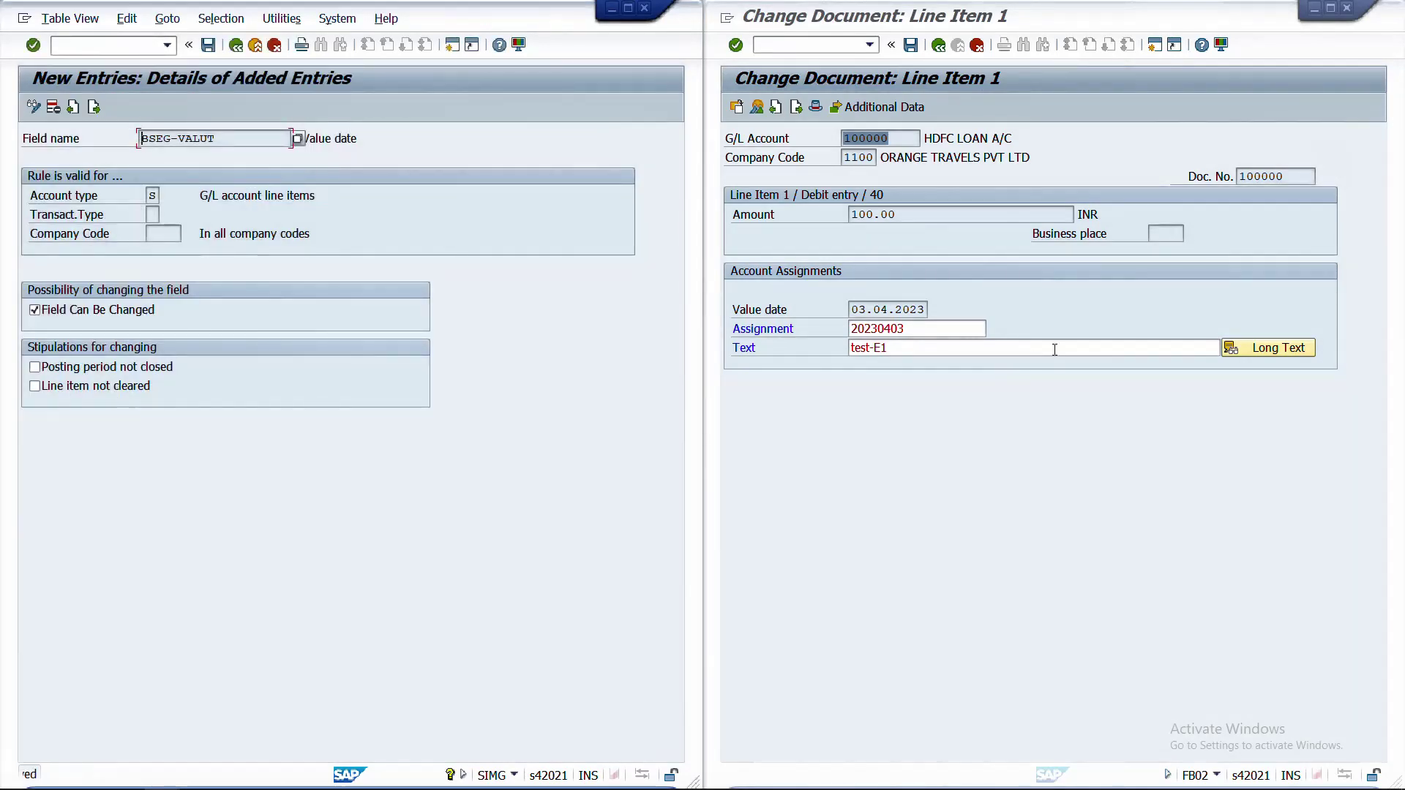
Step: Restart FB02, reopen the same document for fiscal year 2023, and check whether line item 1's Value date can be edited
left_click(796, 71)
left_click(789, 46)
type("/")
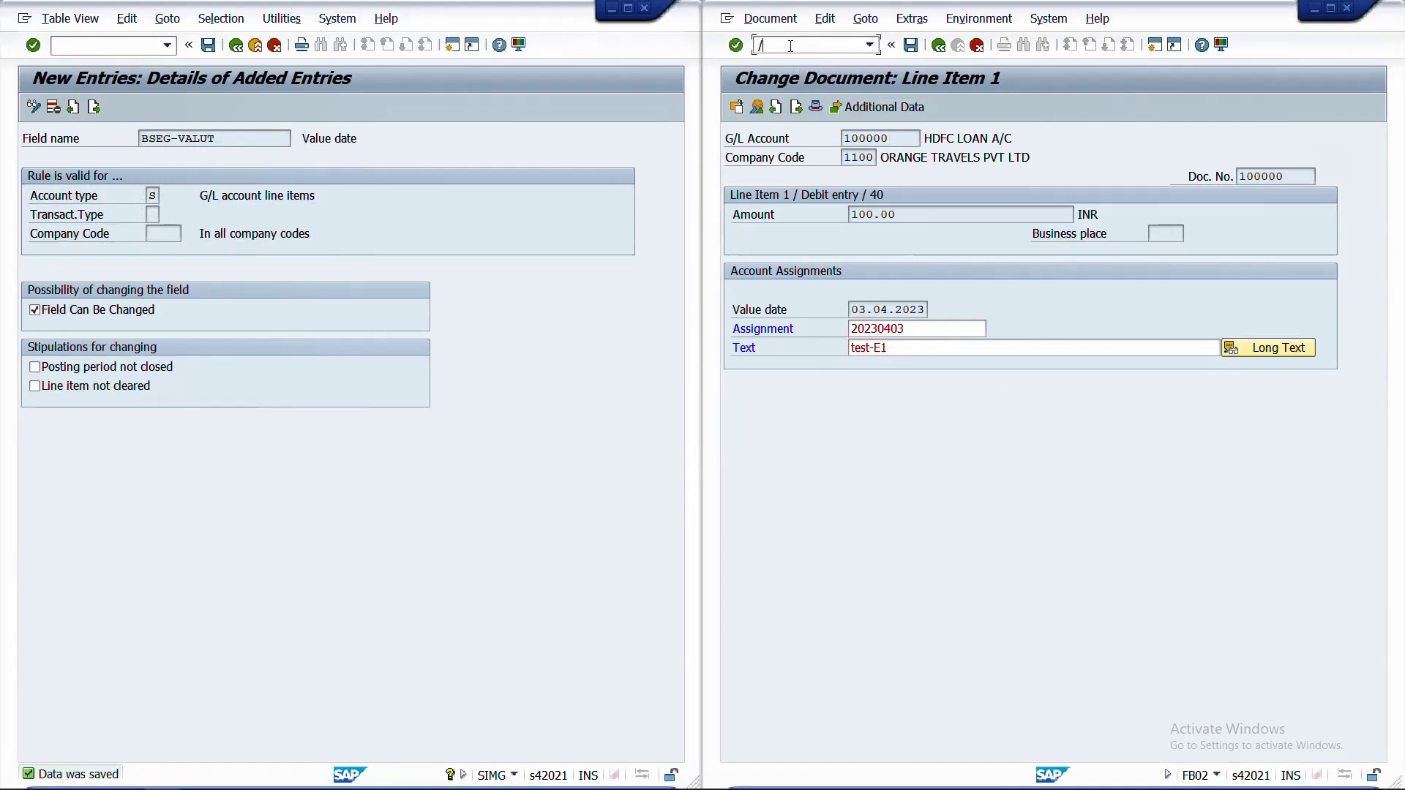
type("nfb02")
key("Return")
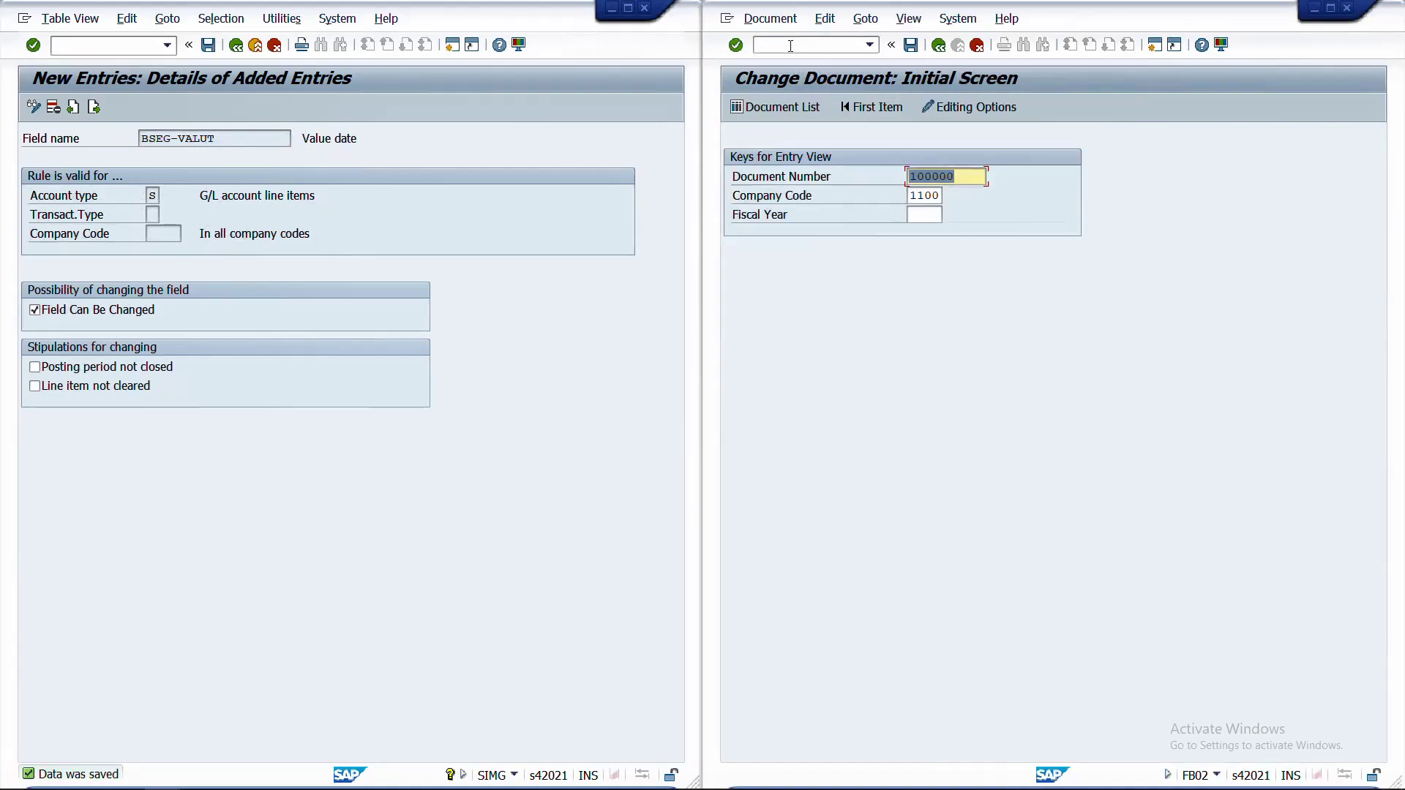
key("Return")
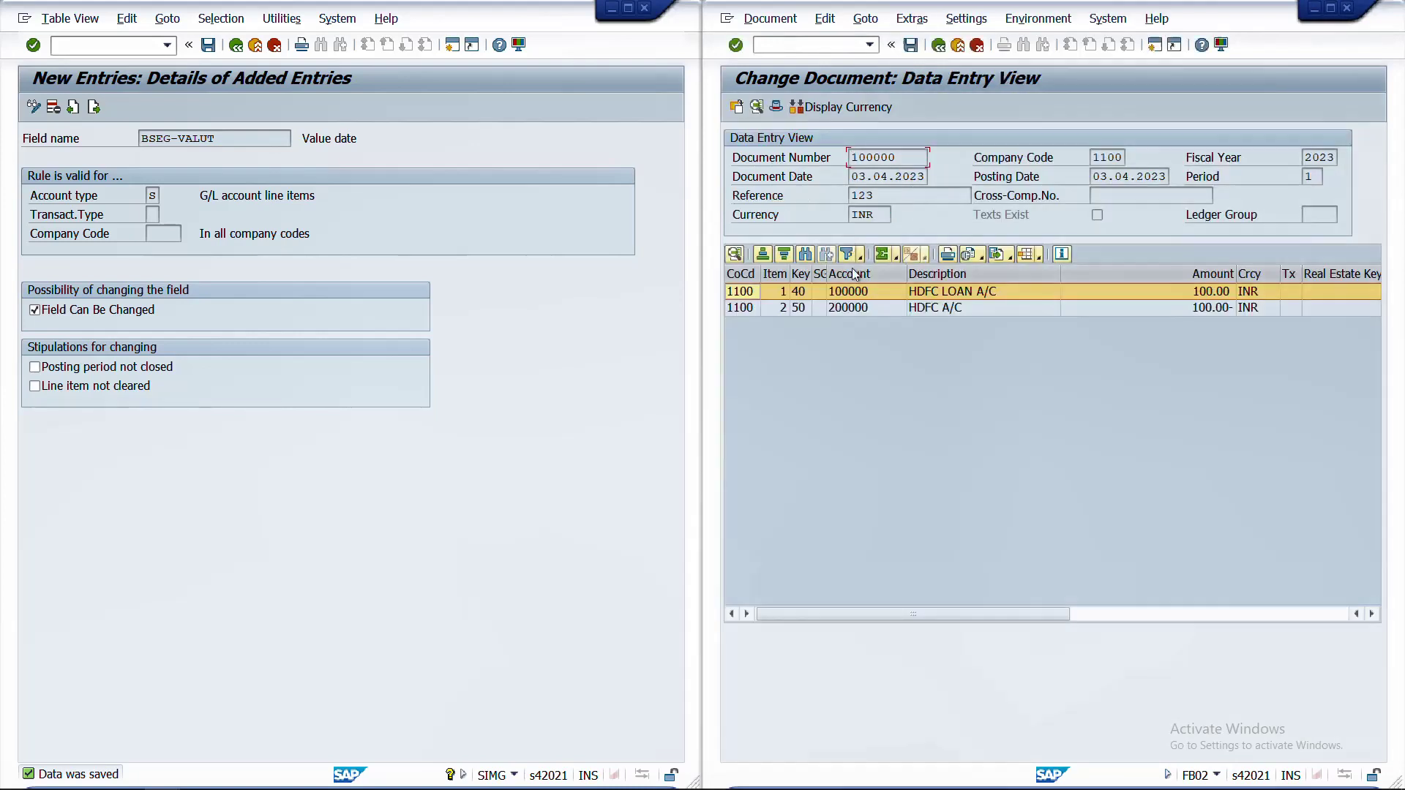
double_click(845, 291)
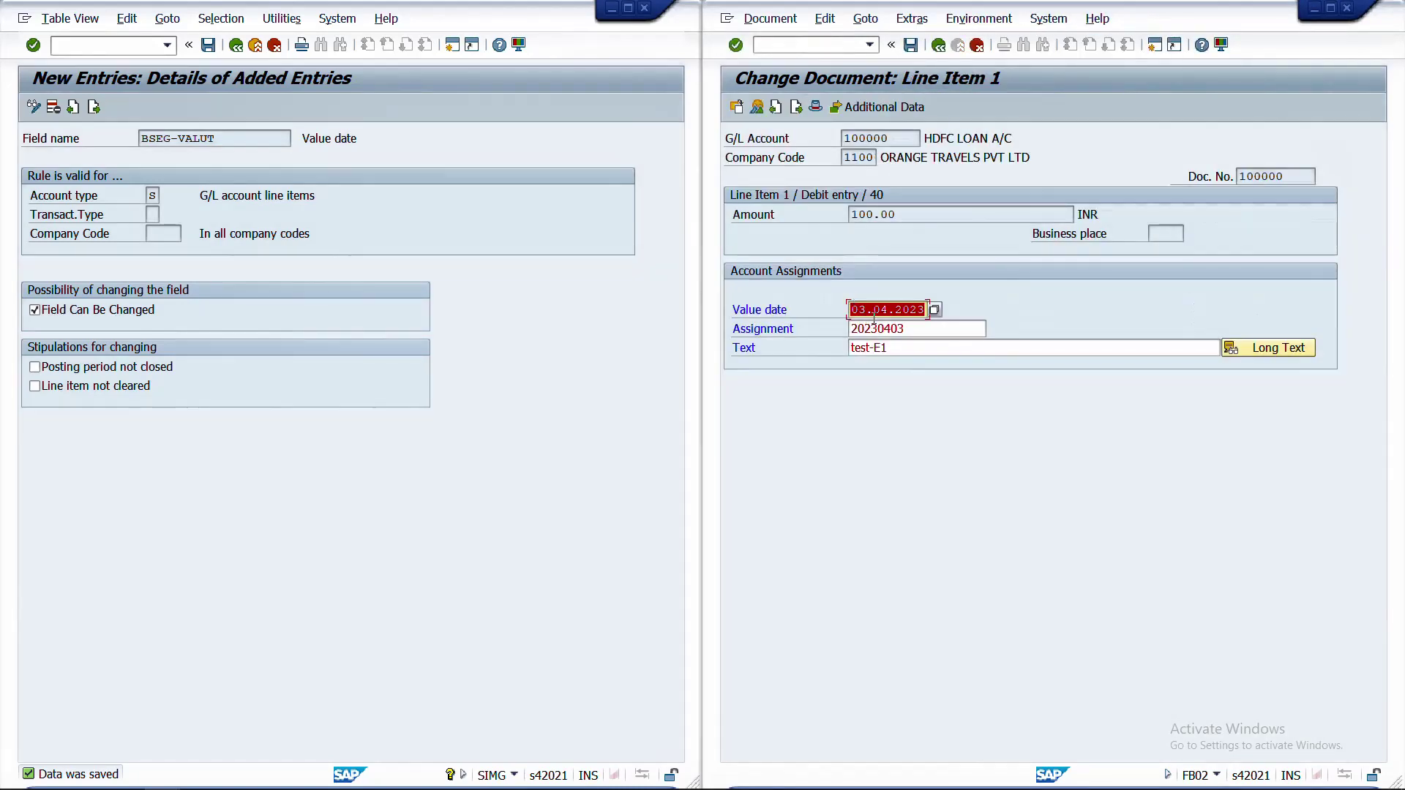
left_click(874, 311)
Step: Go to line item 2 of the document and check whether its Value date and Assignment fields can be edited
left_click(799, 108)
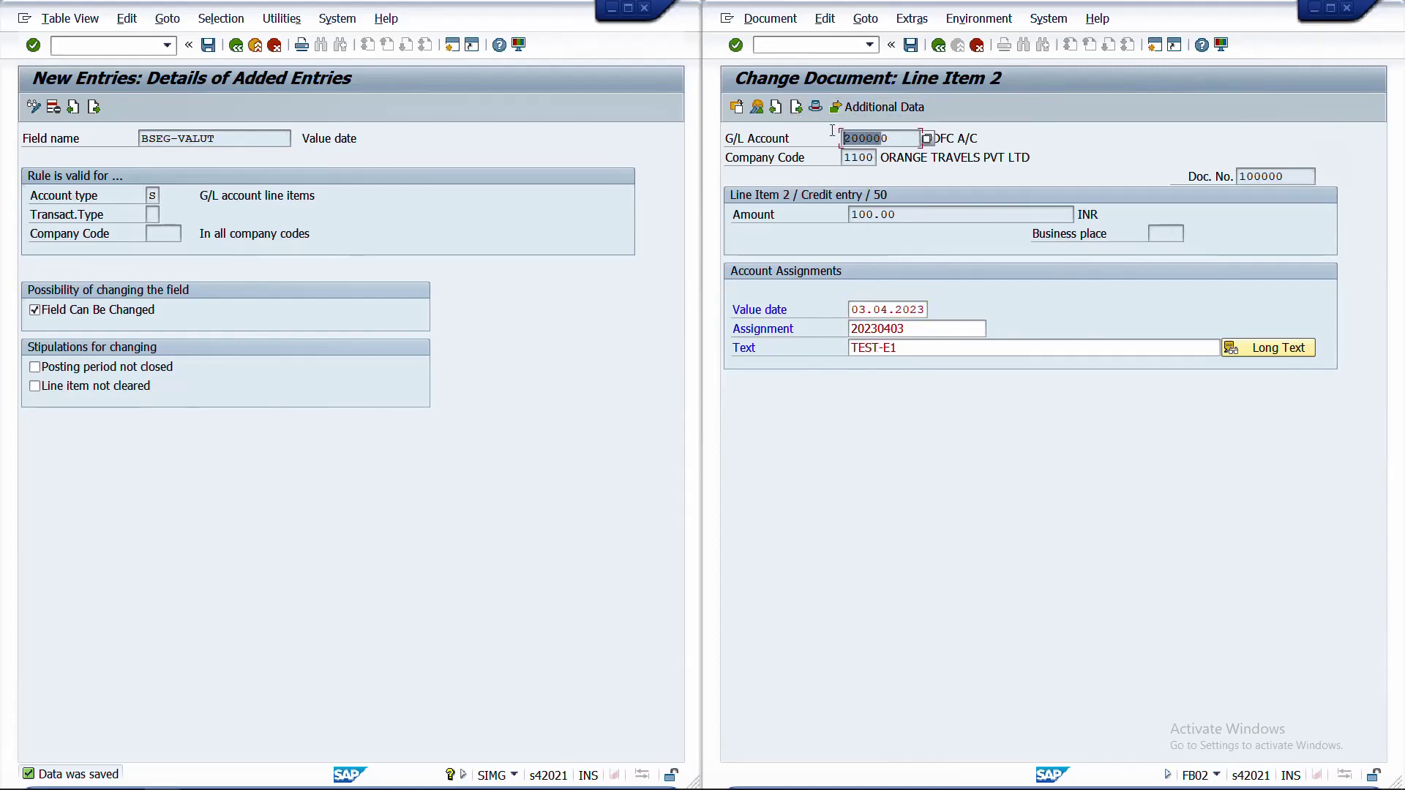
left_click(880, 310)
double_click(880, 309)
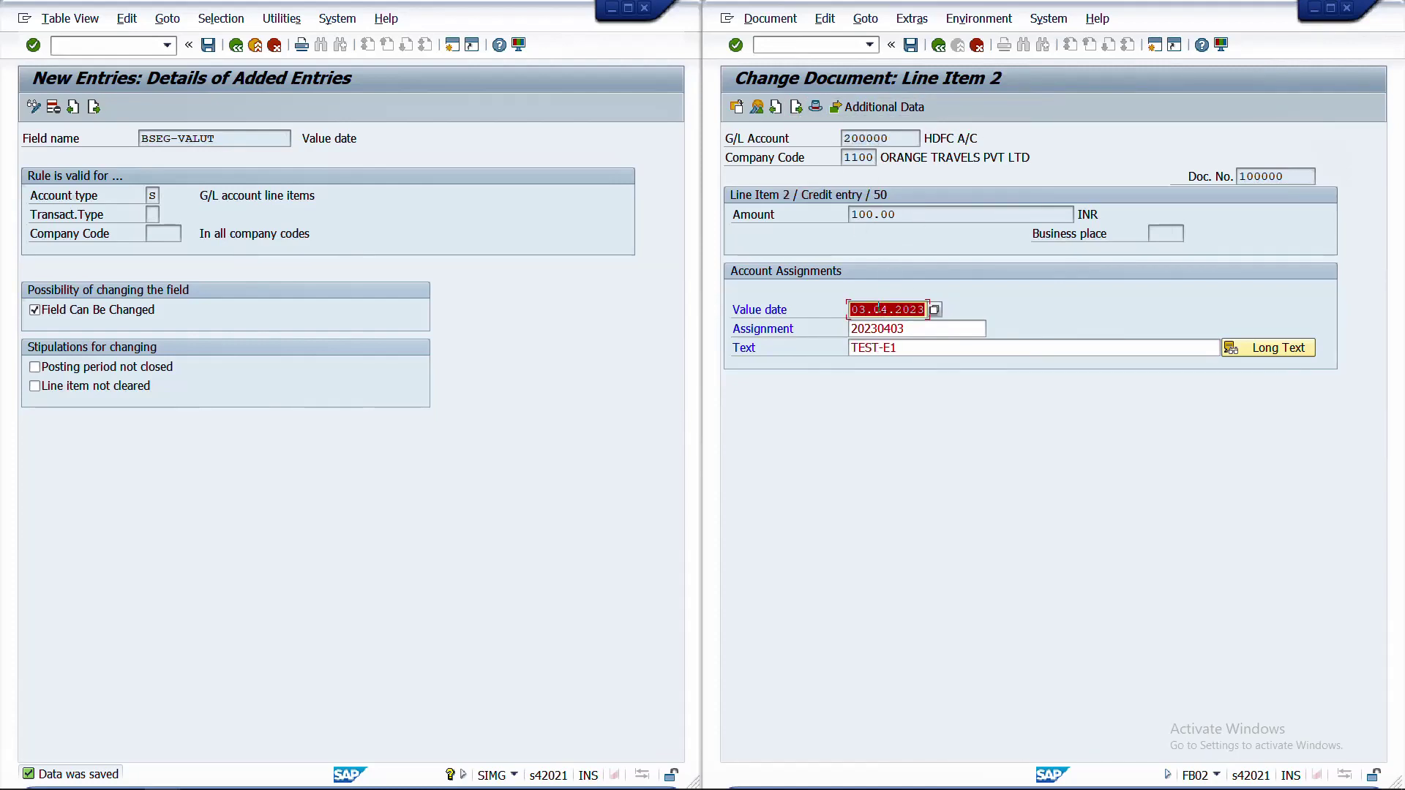
left_click(915, 330)
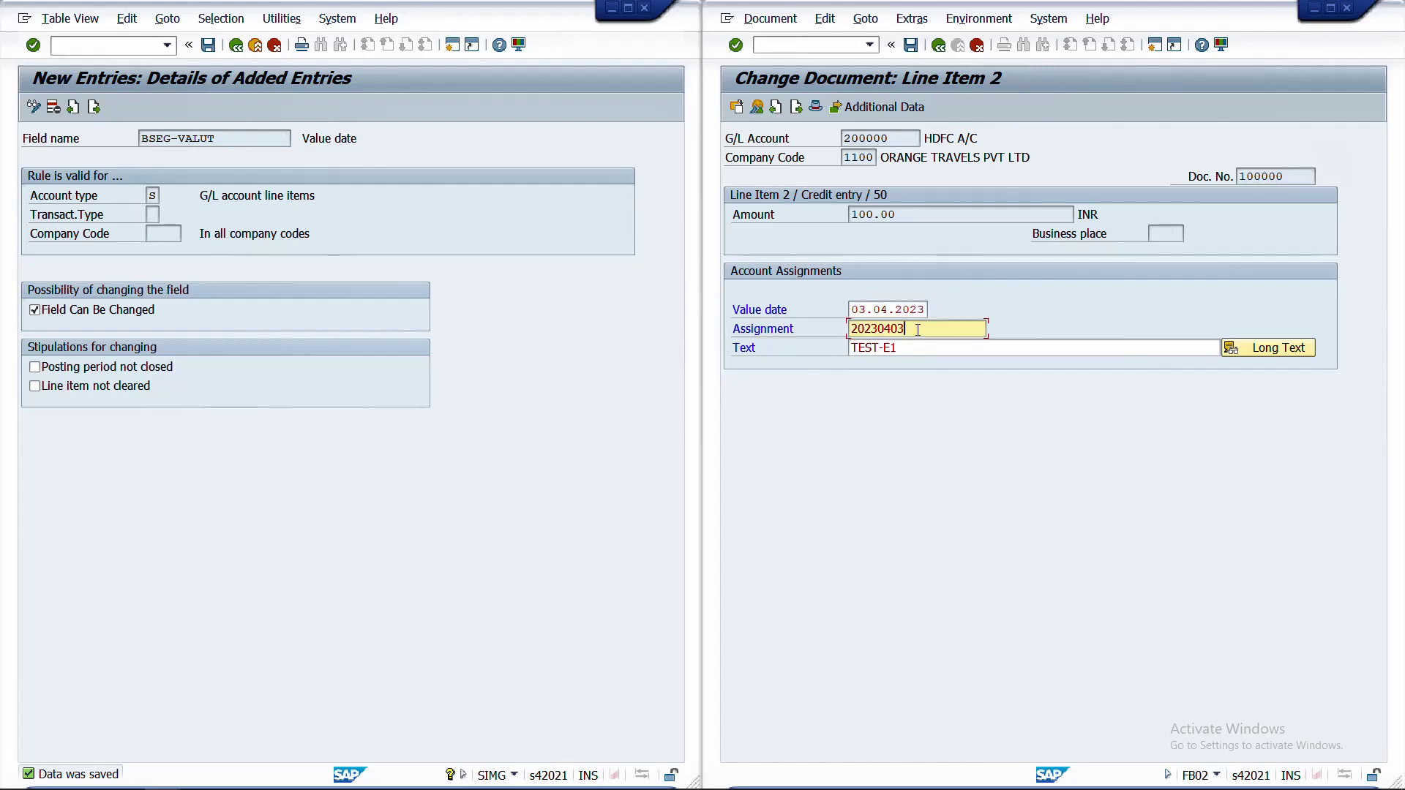
double_click(888, 328)
Step: Open the BSEG-ZUONR (Assignment) change rule for account type S, disallow changes to the field, and save the rule
left_click(509, 397)
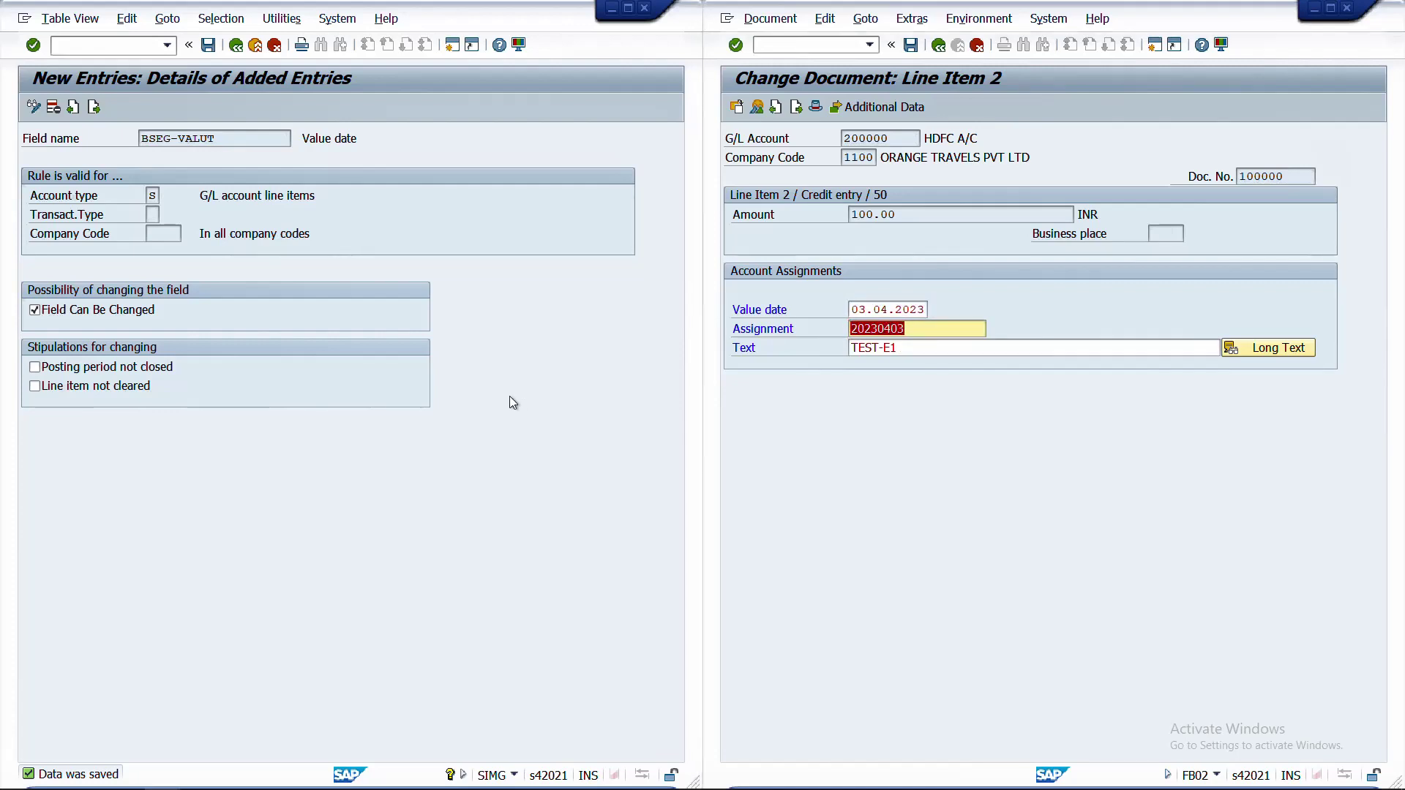
key("F3")
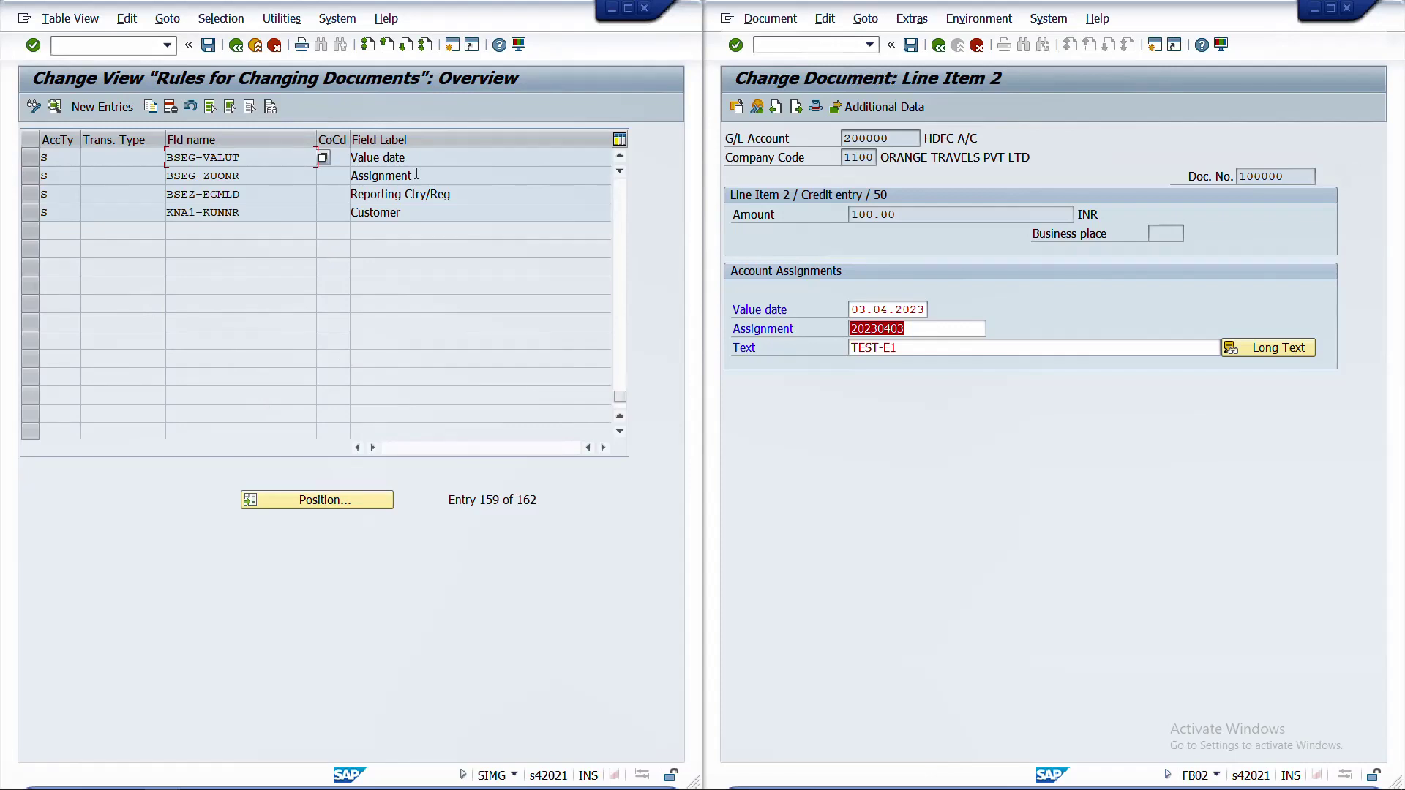
left_click_drag(414, 175, 162, 167)
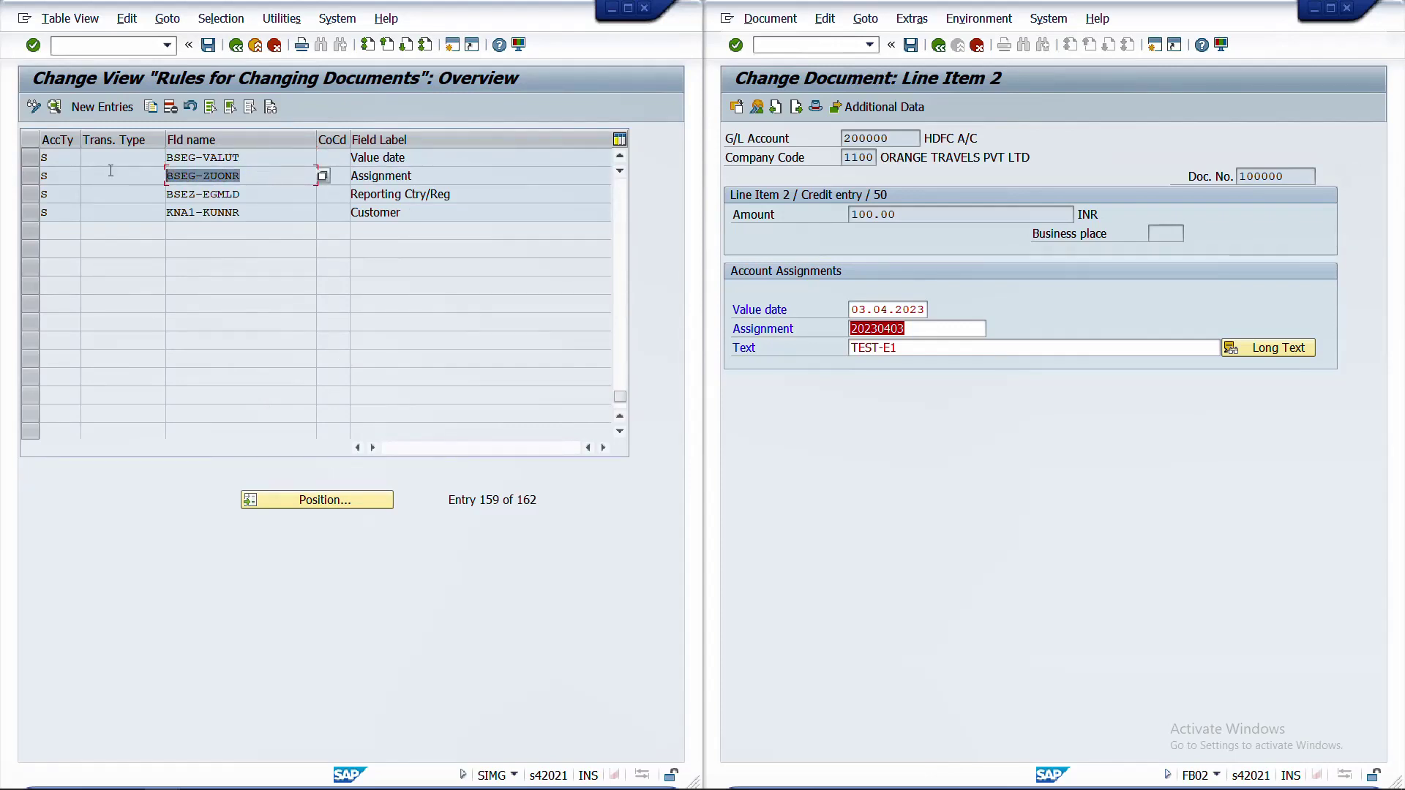
double_click(48, 174)
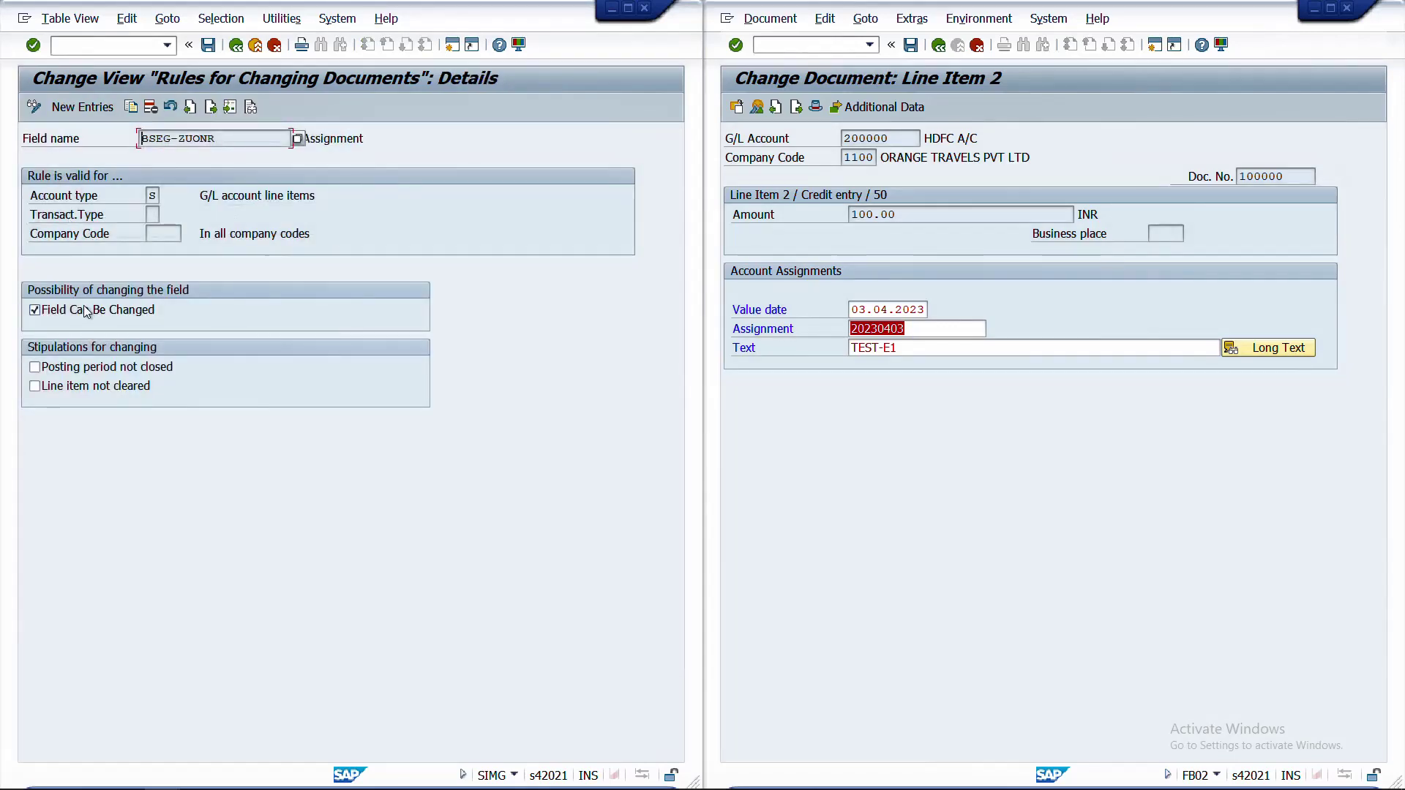
key("ctrl+s")
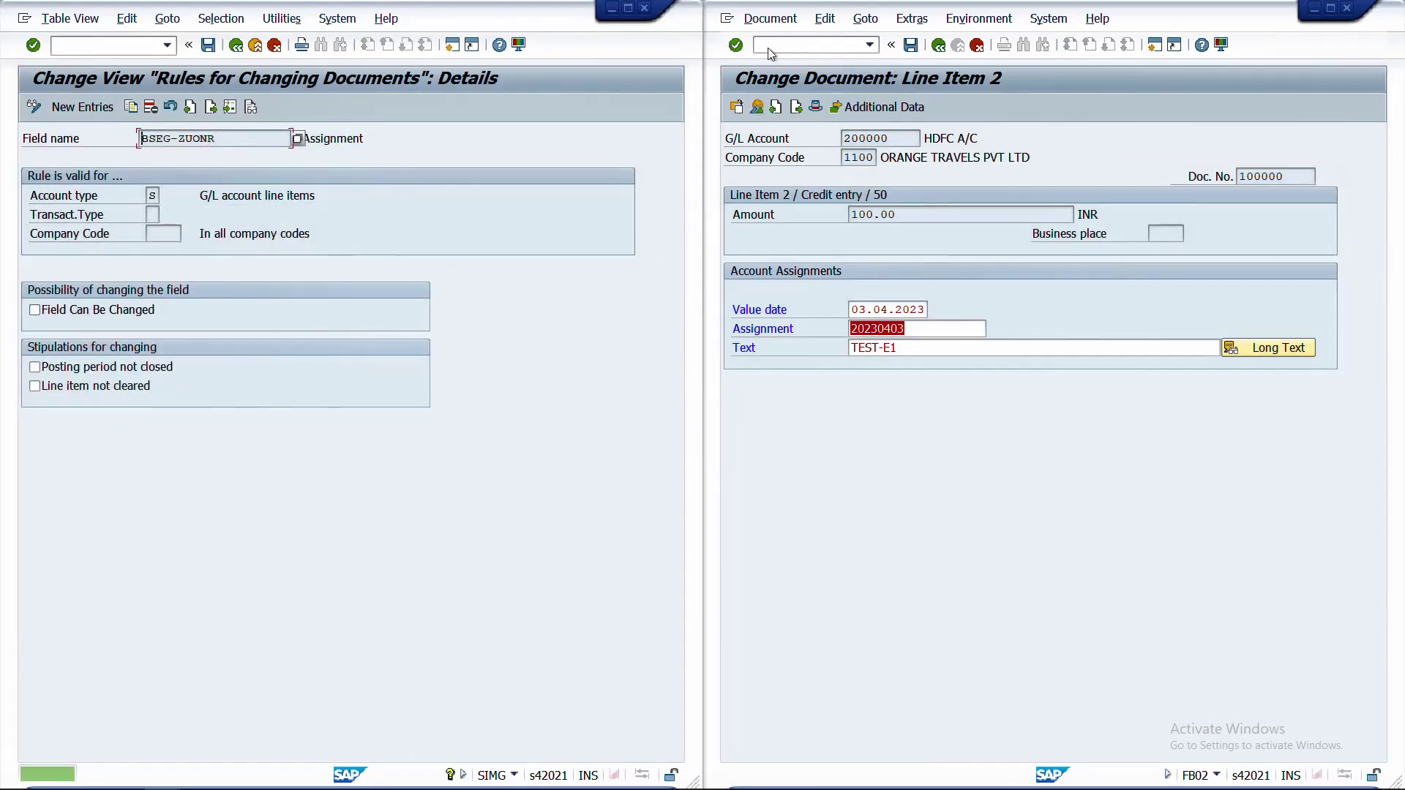
Step: Restart FB02, reopen the document for fiscal year 2023, and check whether line item 1's Assignment field can be edited
left_click(781, 45)
type("/nfb02")
key("Return")
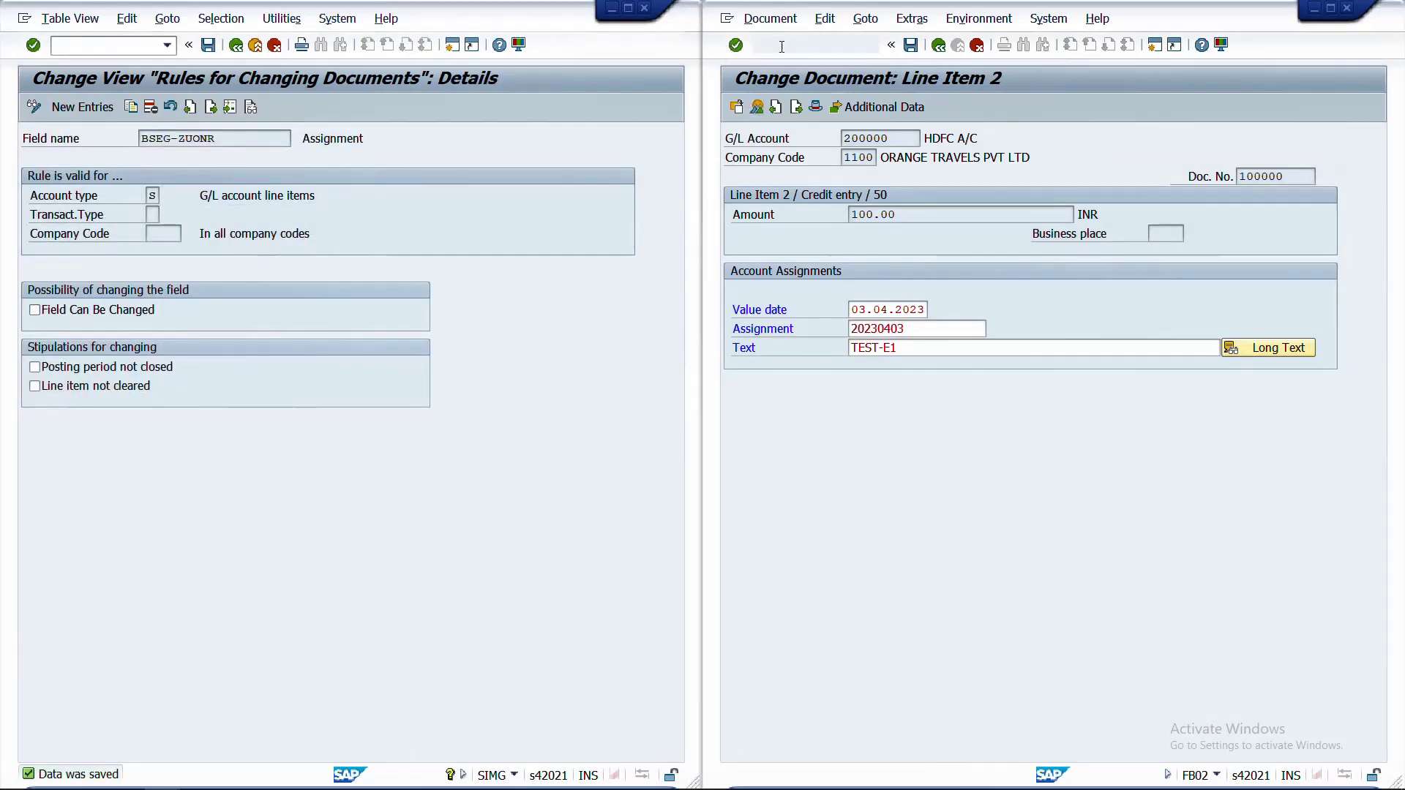
key("Return")
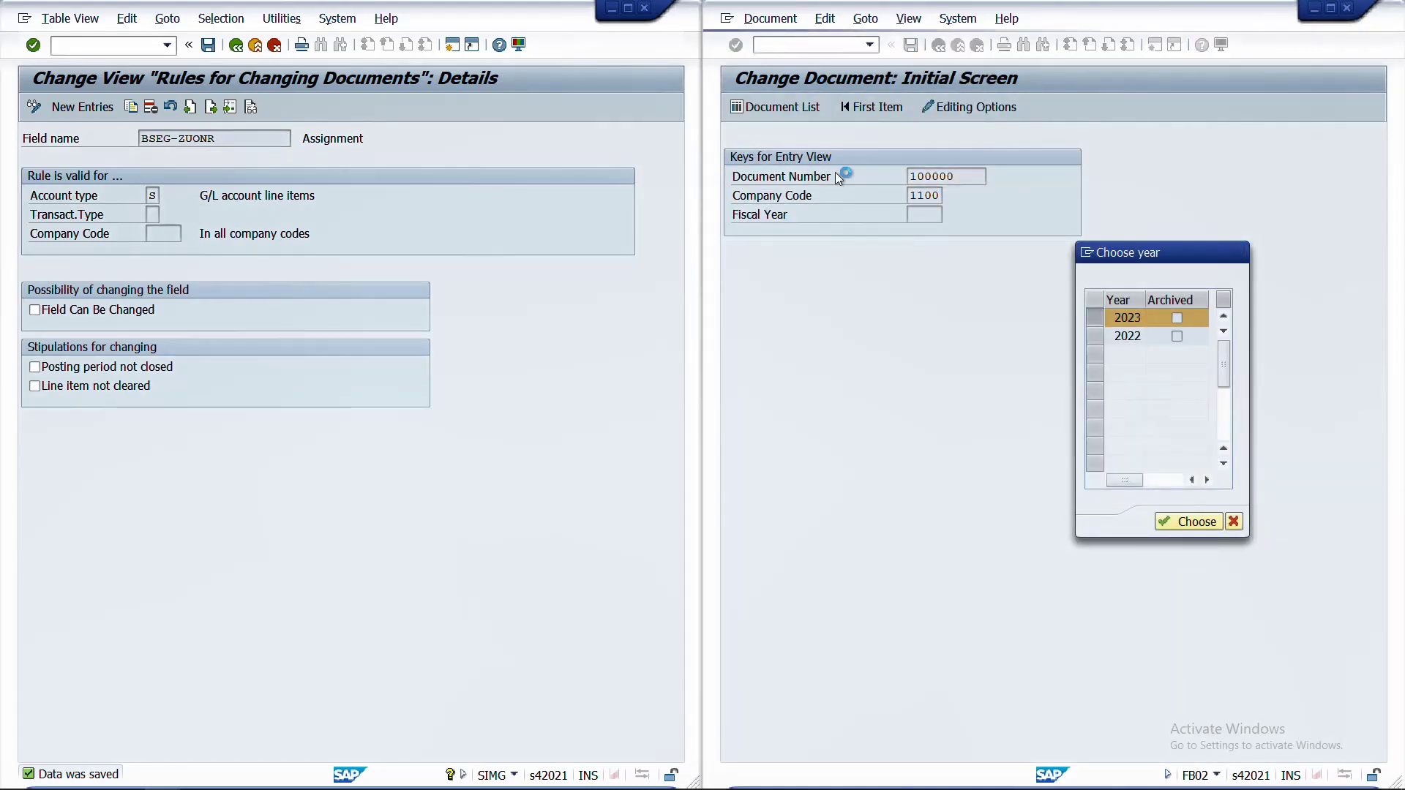
key("Return")
double_click(841, 292)
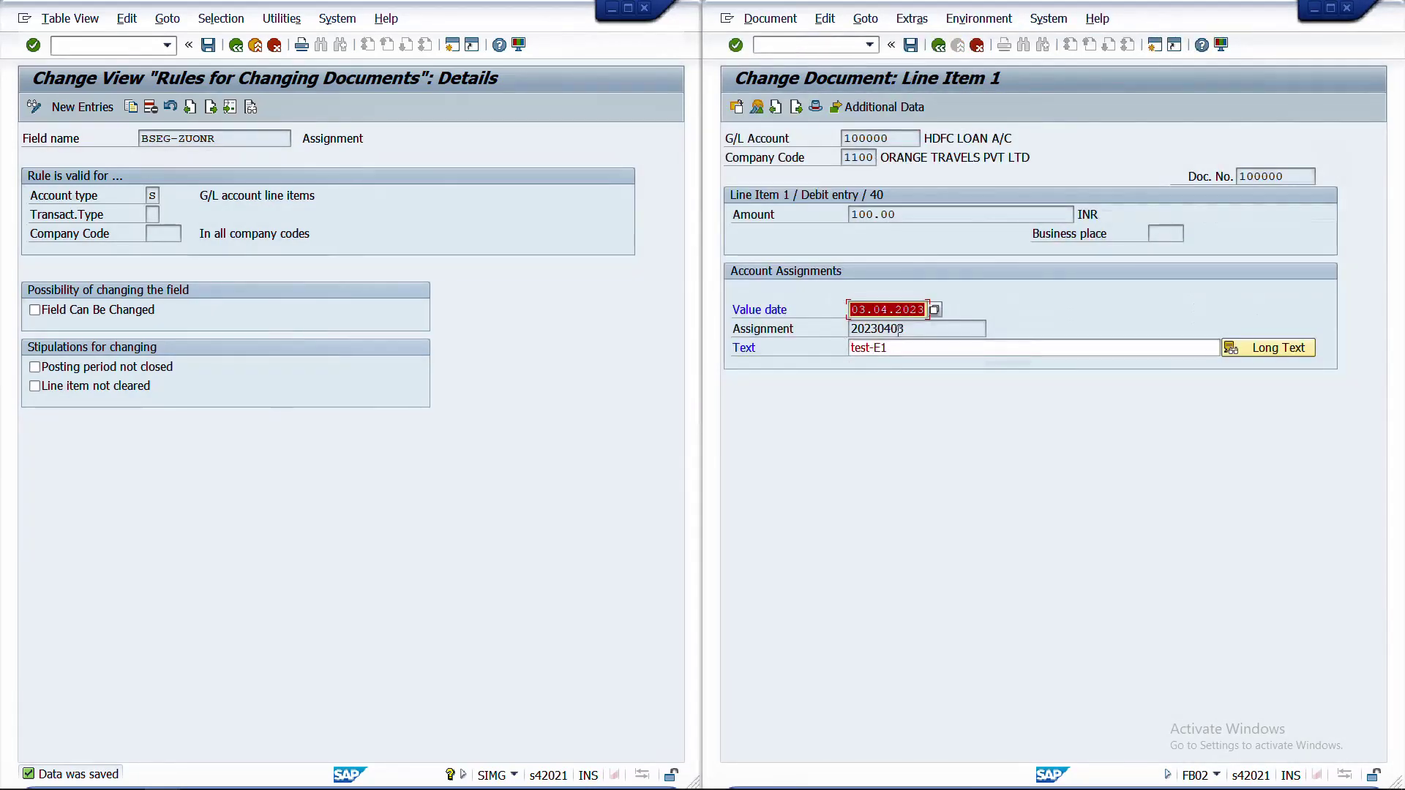
key("Tab")
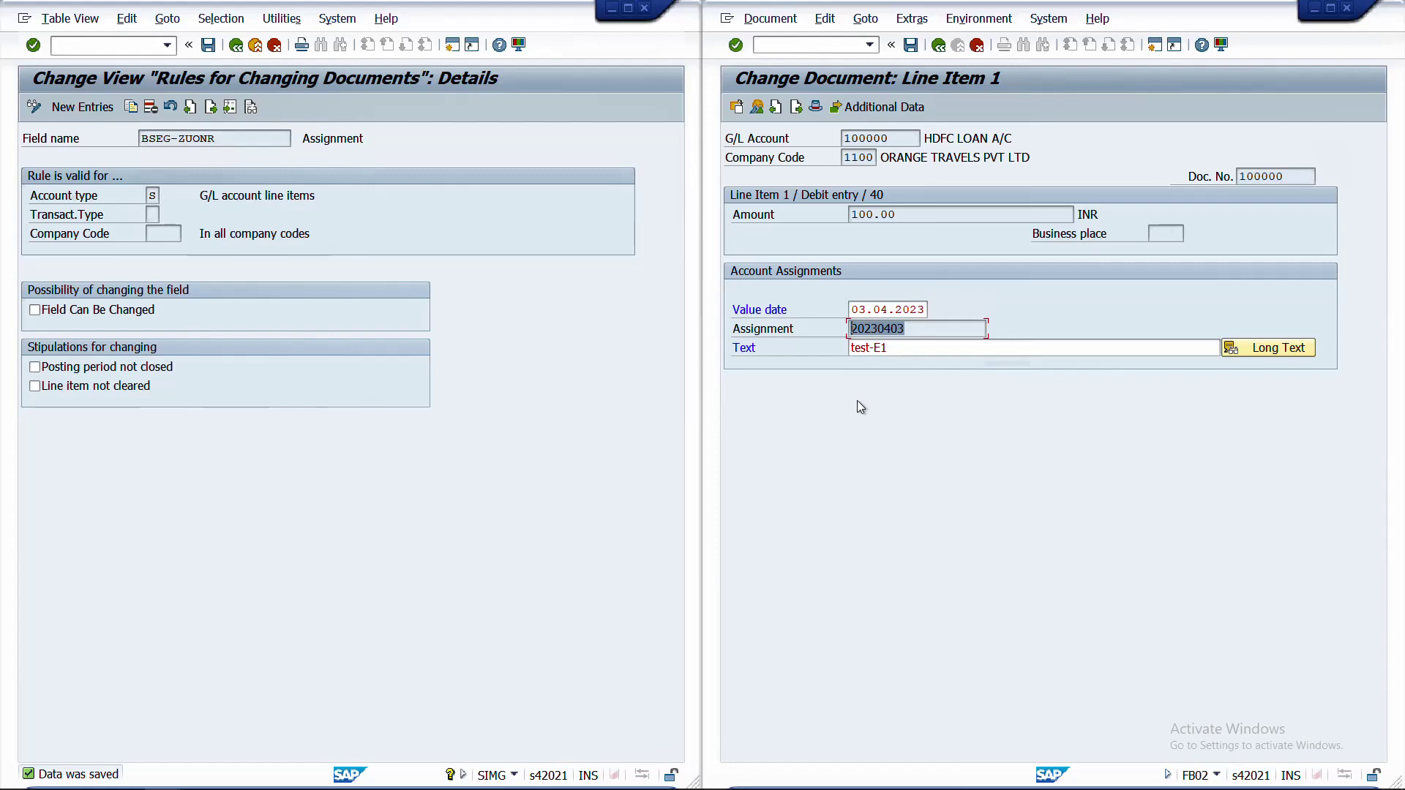